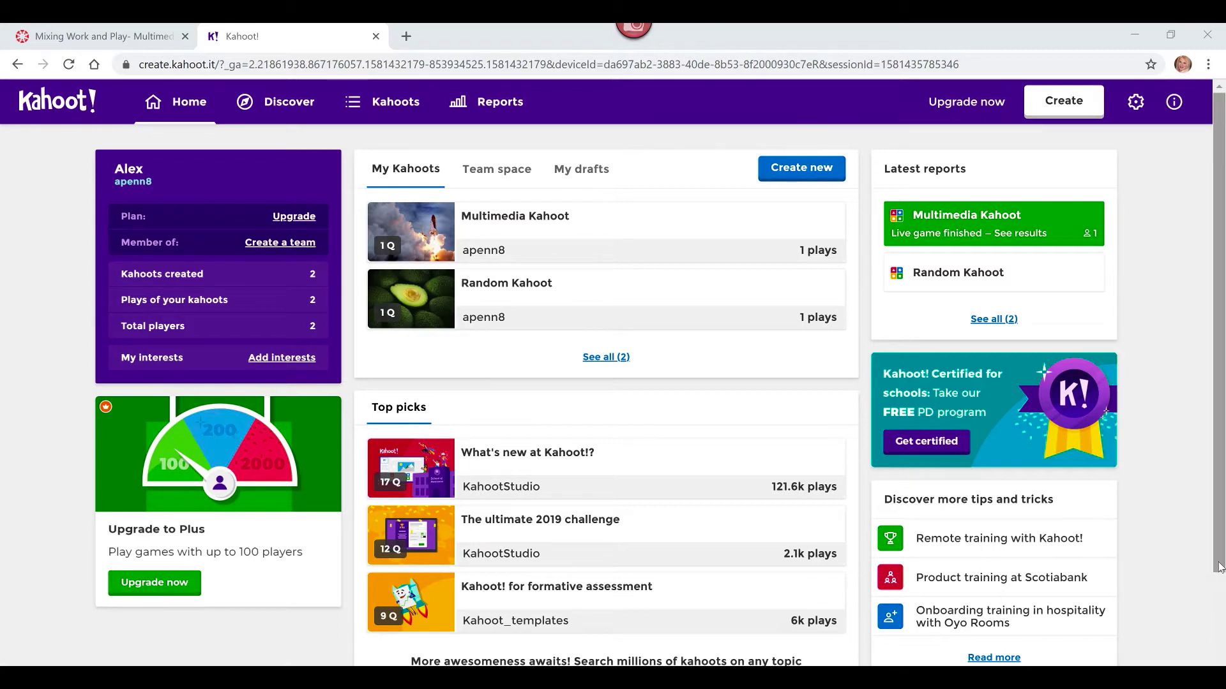
Open the page for discovering public kahoots from the home page.
left_click(1219, 591)
scroll(1219, 593, "down", 1)
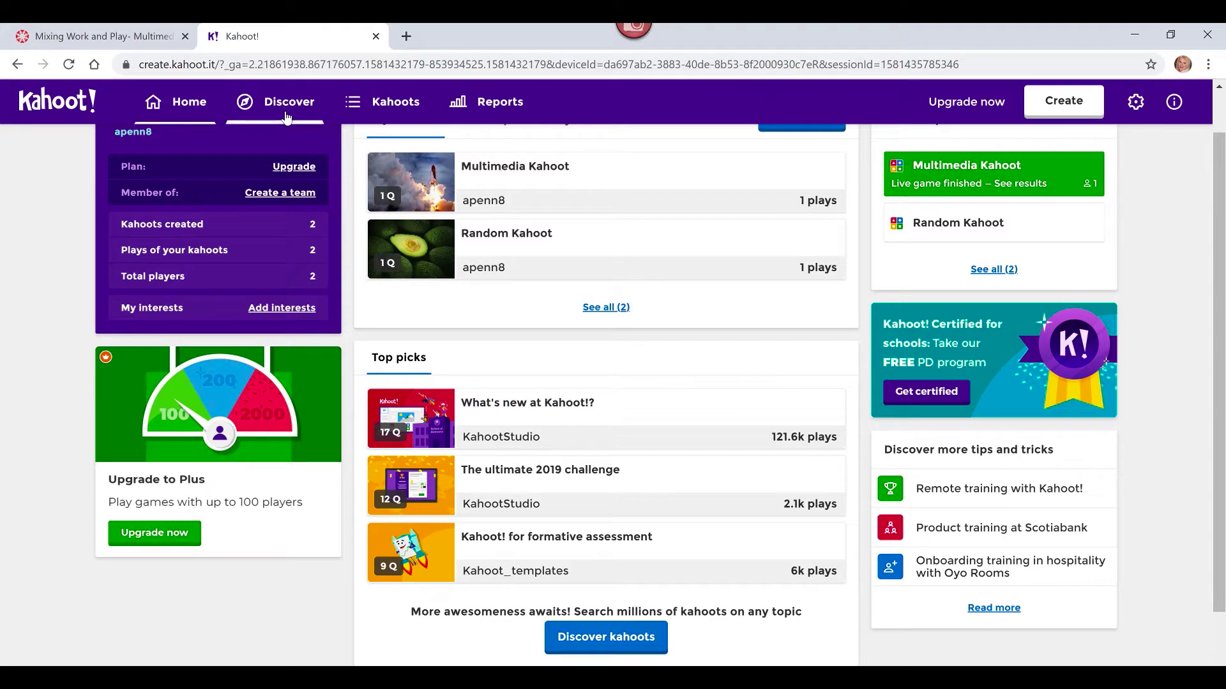
left_click(612, 642)
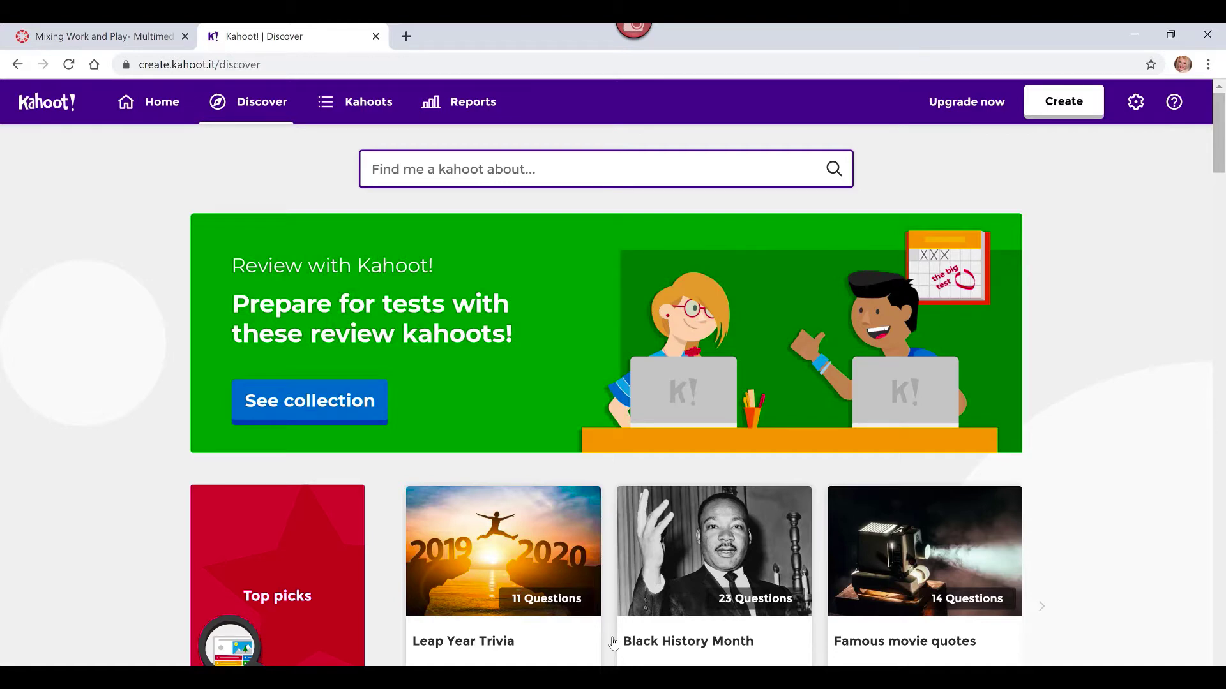
Browse the featured kahoot collections by theme, subject and publisher on the Discover page.
scroll(613, 642, "down", 2)
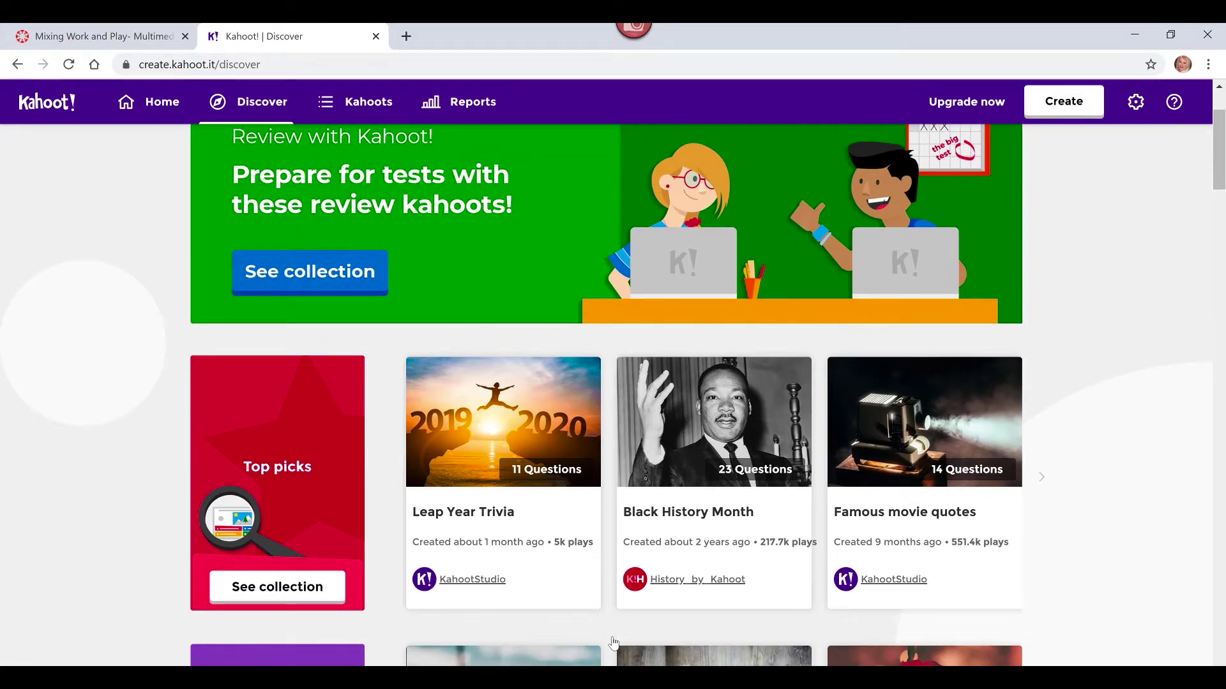
scroll(613, 642, "down", 3)
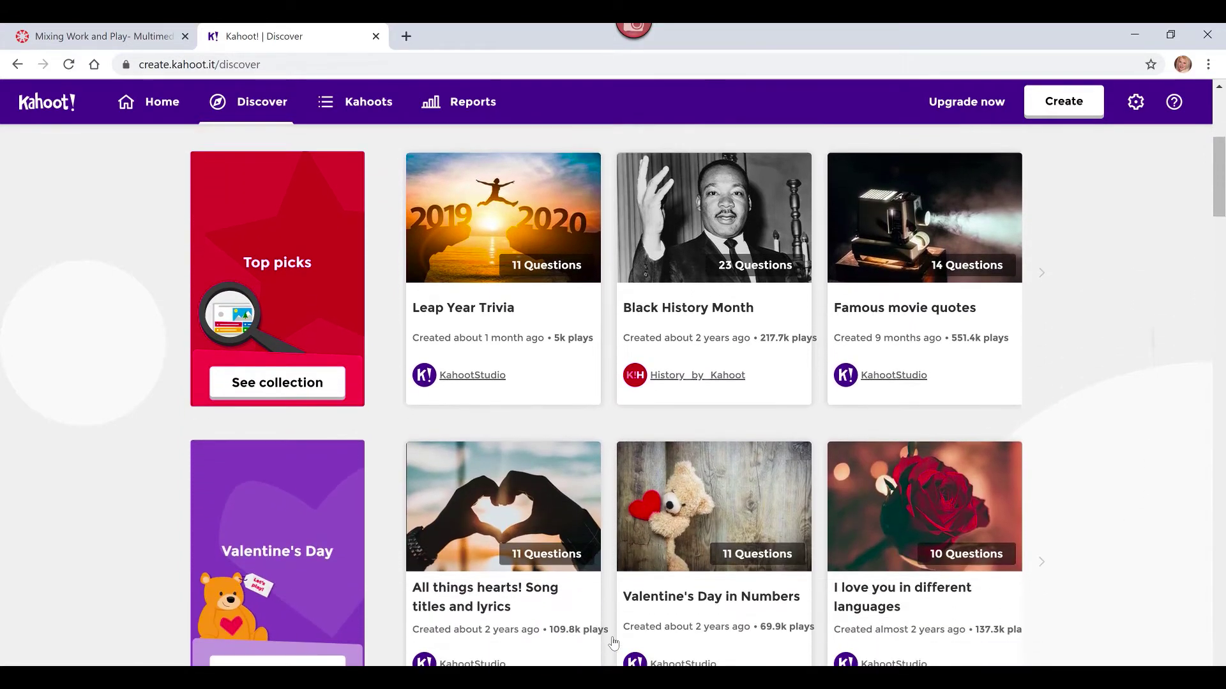
scroll(613, 642, "down", 1)
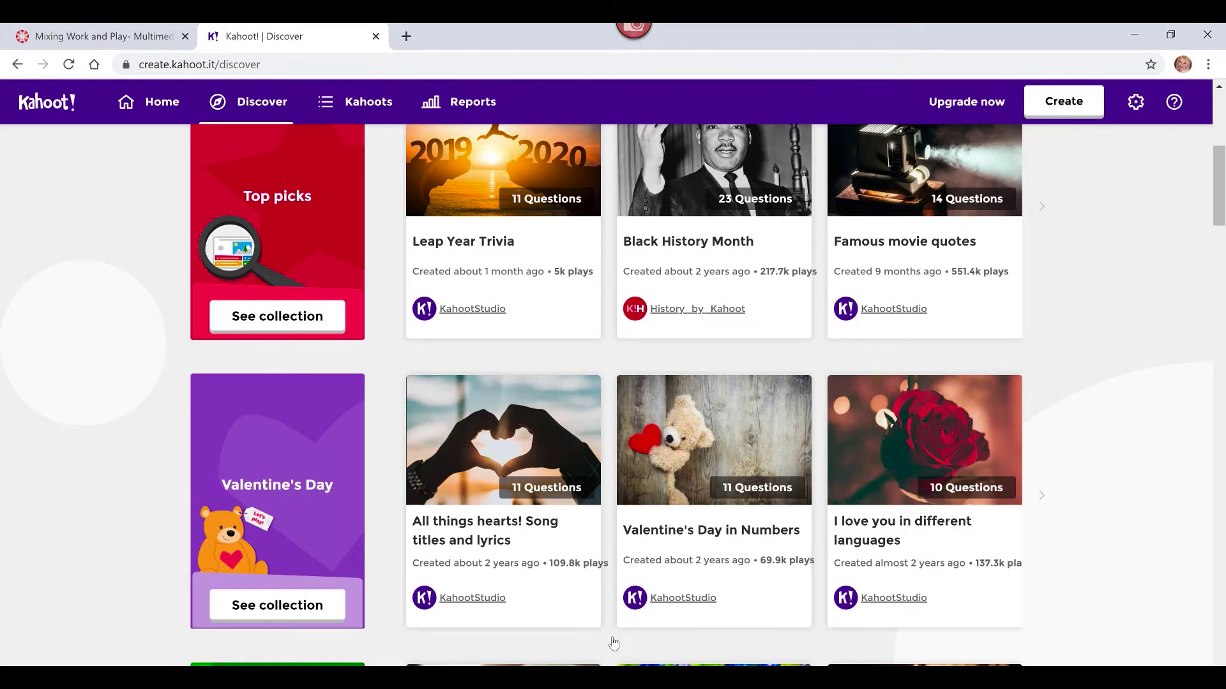
scroll(613, 642, "down", 4)
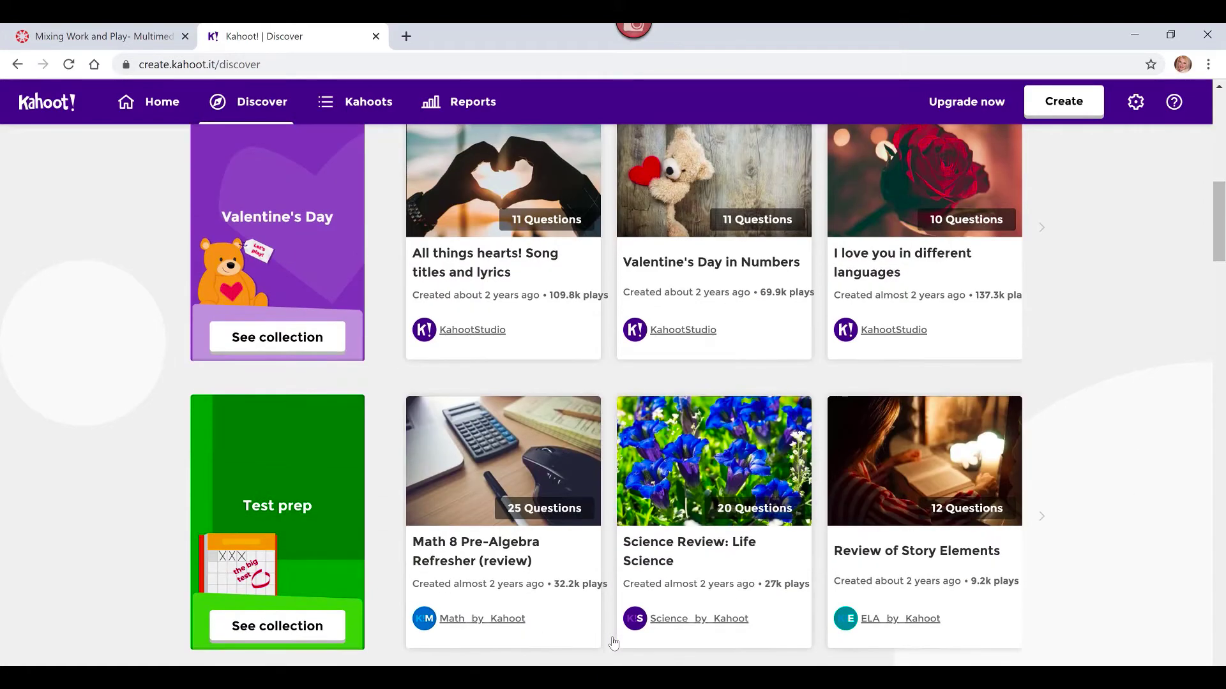
scroll(613, 642, "down", 5)
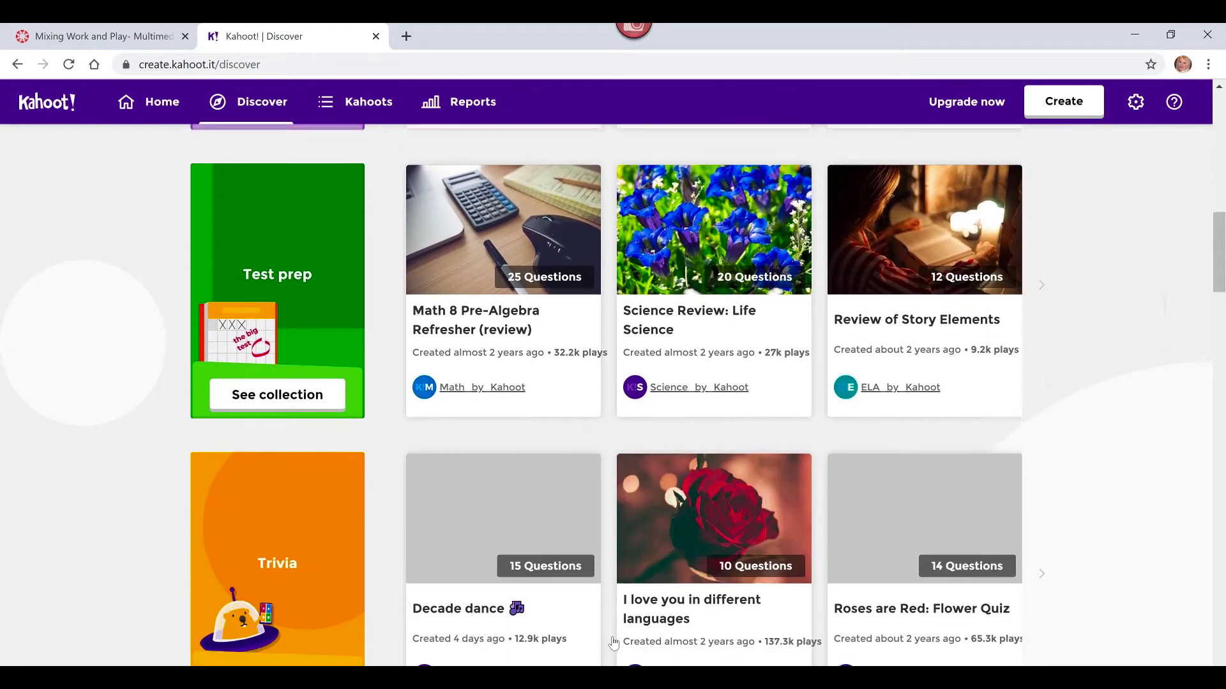
scroll(613, 642, "down", 7)
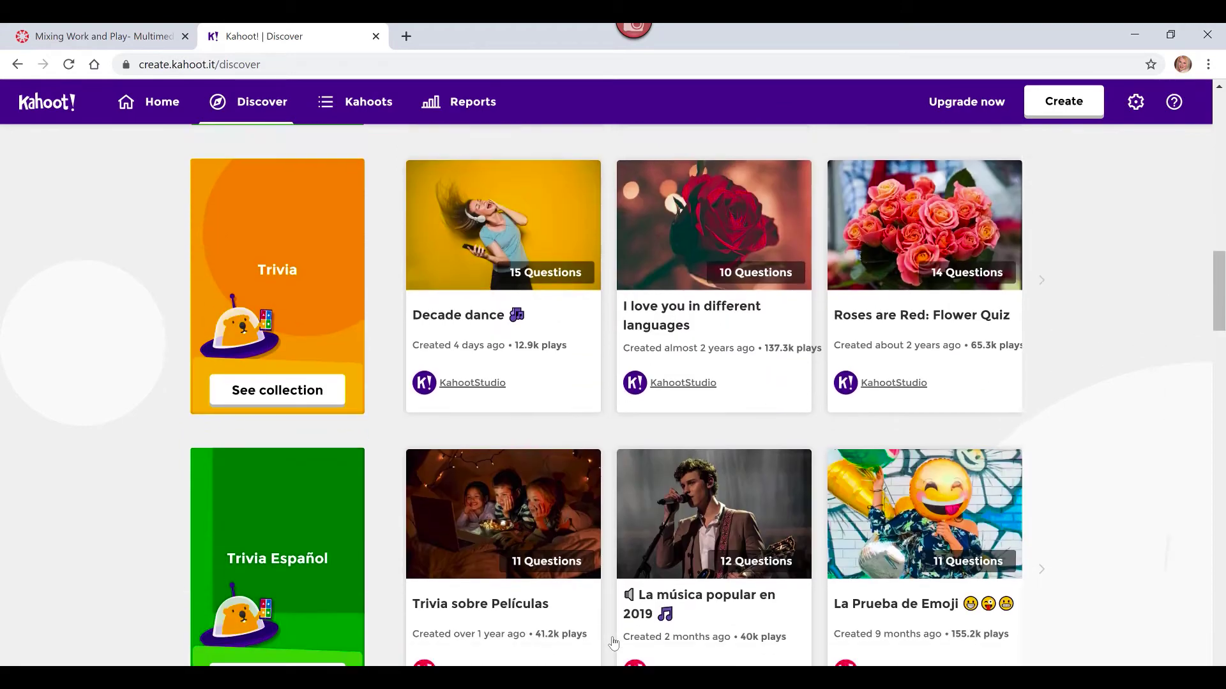
scroll(612, 642, "down", 5)
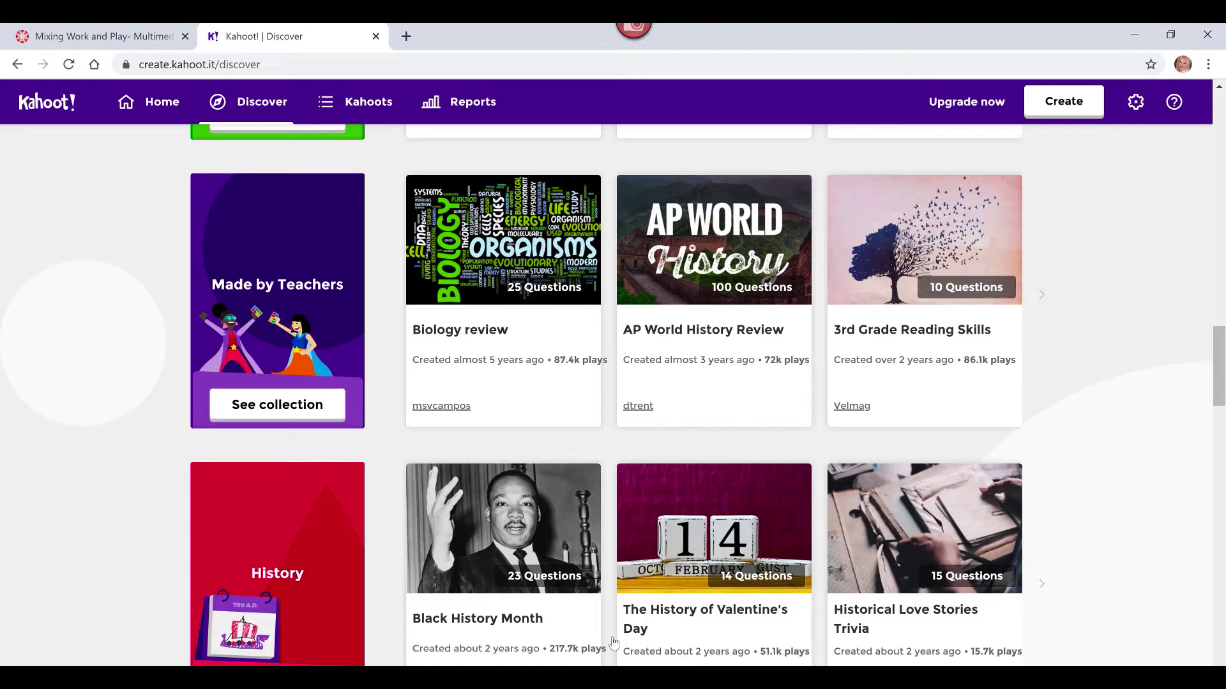
scroll(613, 642, "down", 6)
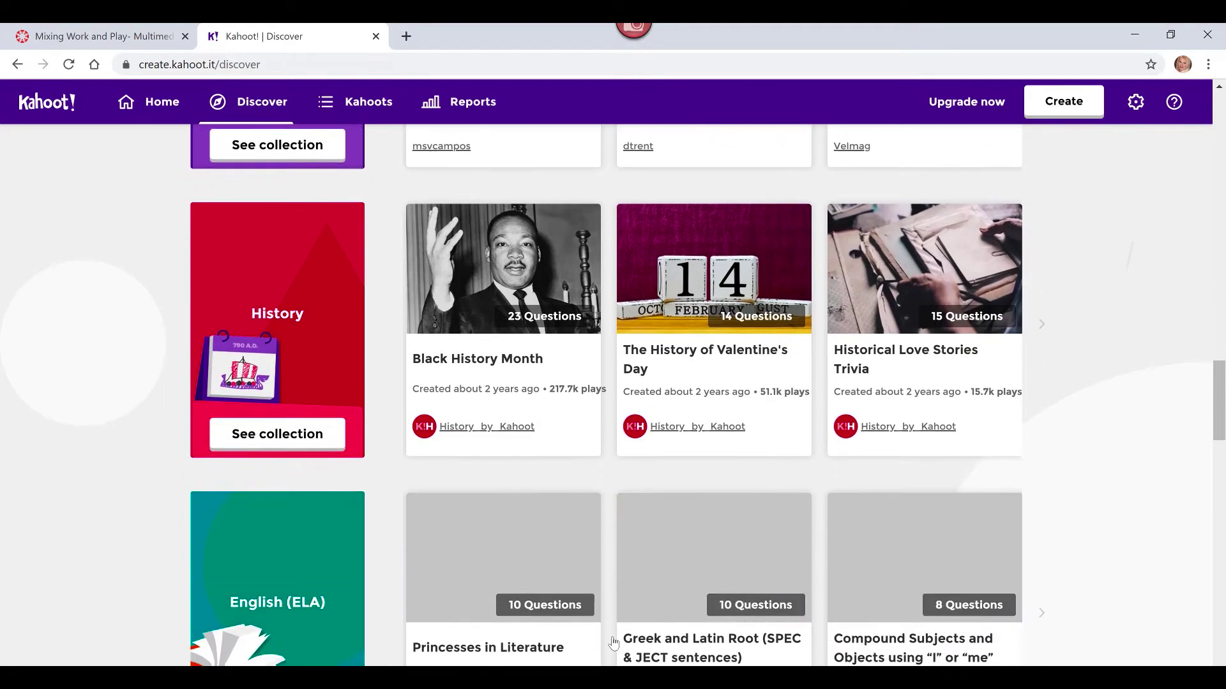
scroll(613, 642, "down", 8)
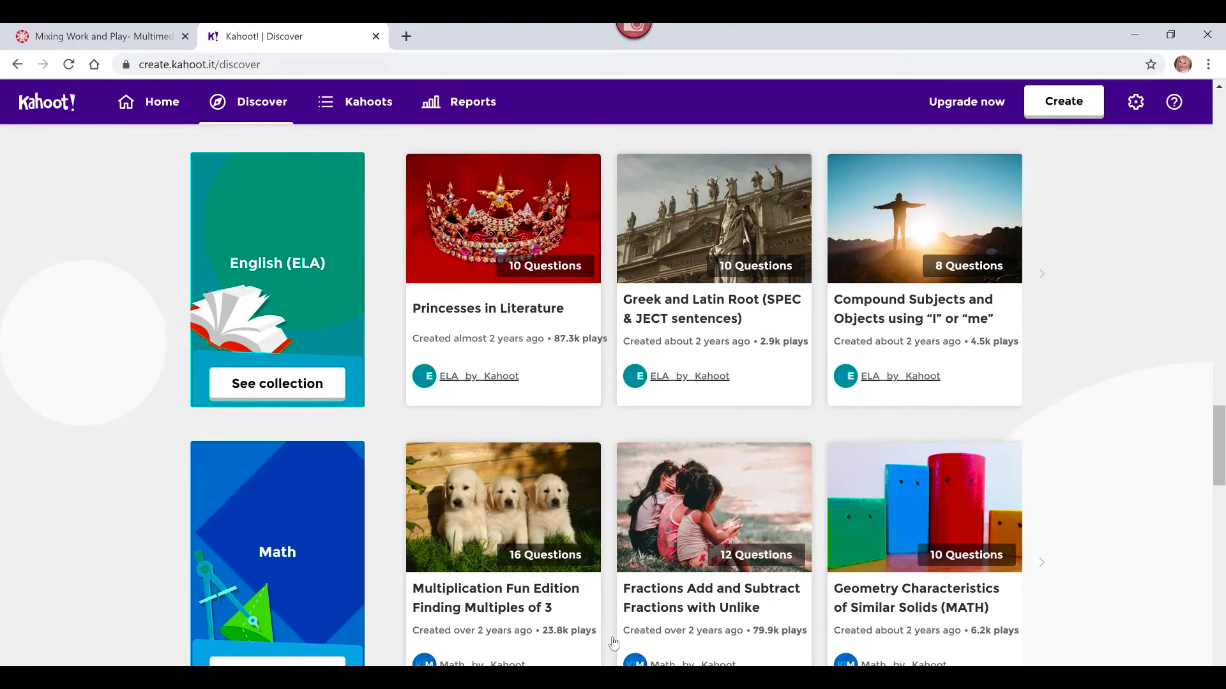
scroll(613, 642, "down", 6)
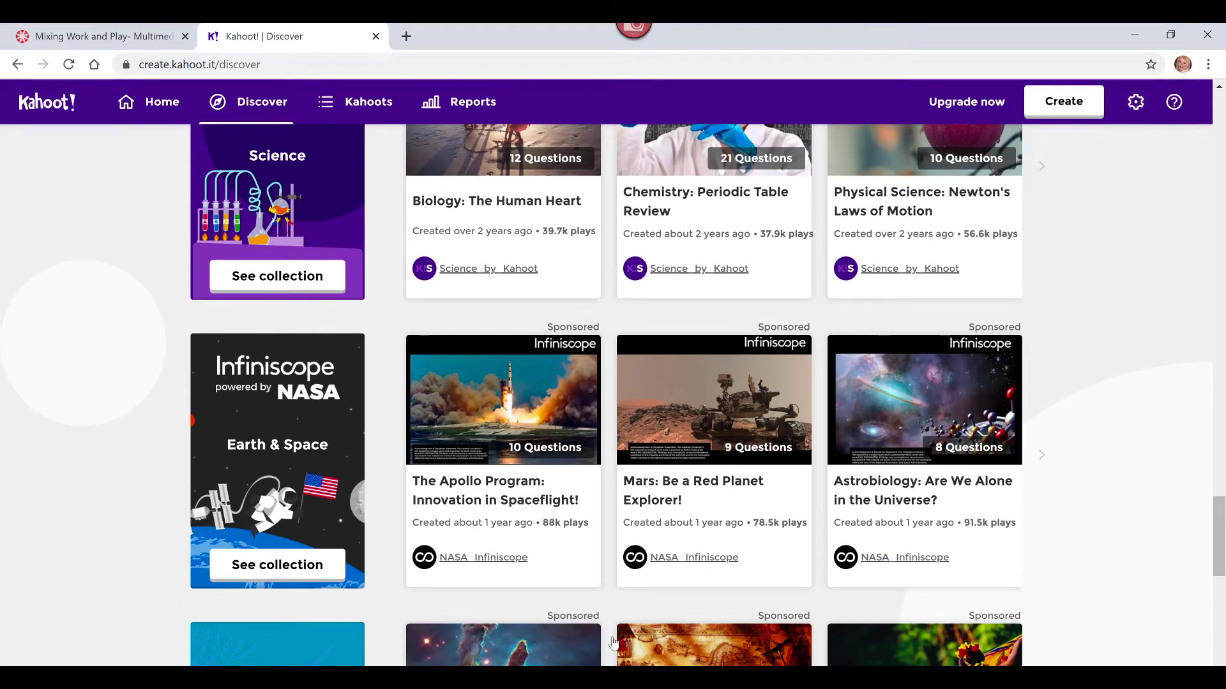
scroll(613, 642, "down", 5)
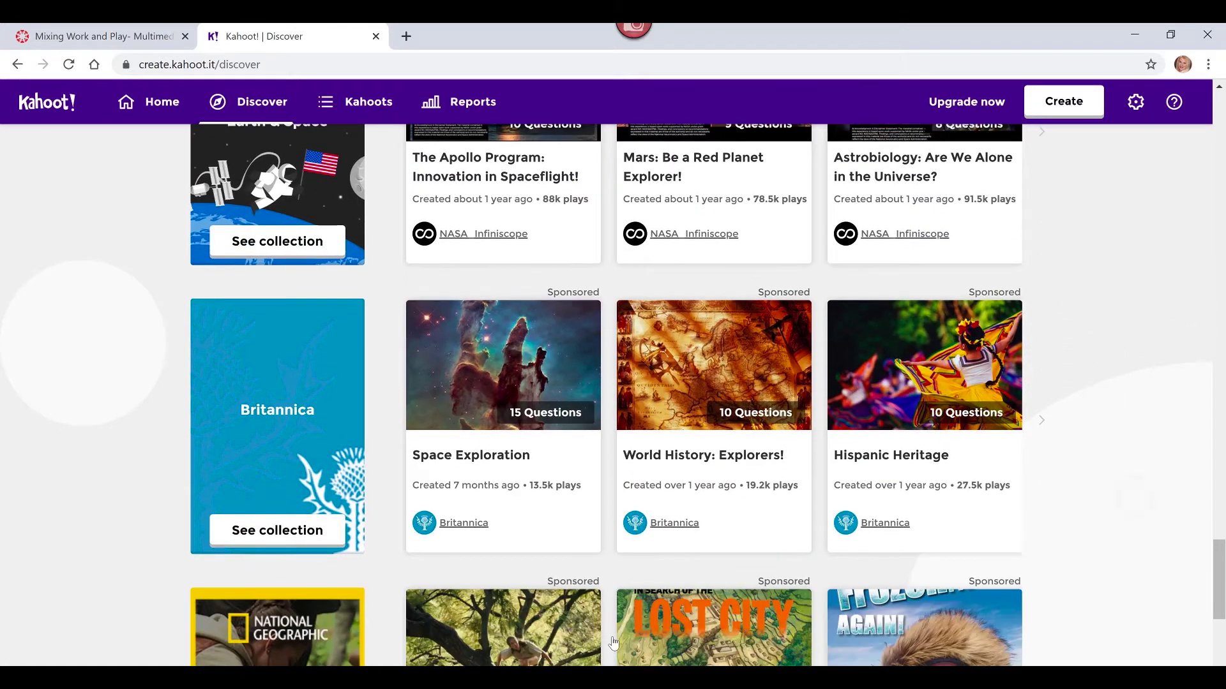
scroll(612, 642, "down", 3)
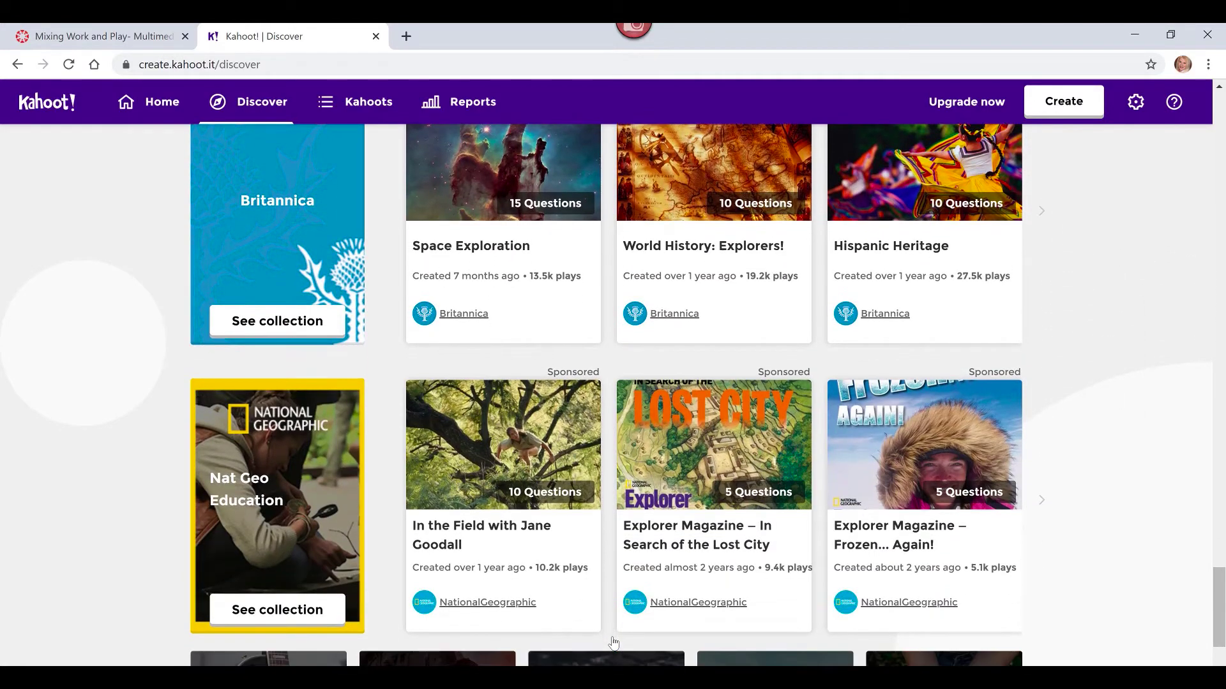
scroll(612, 642, "down", 2)
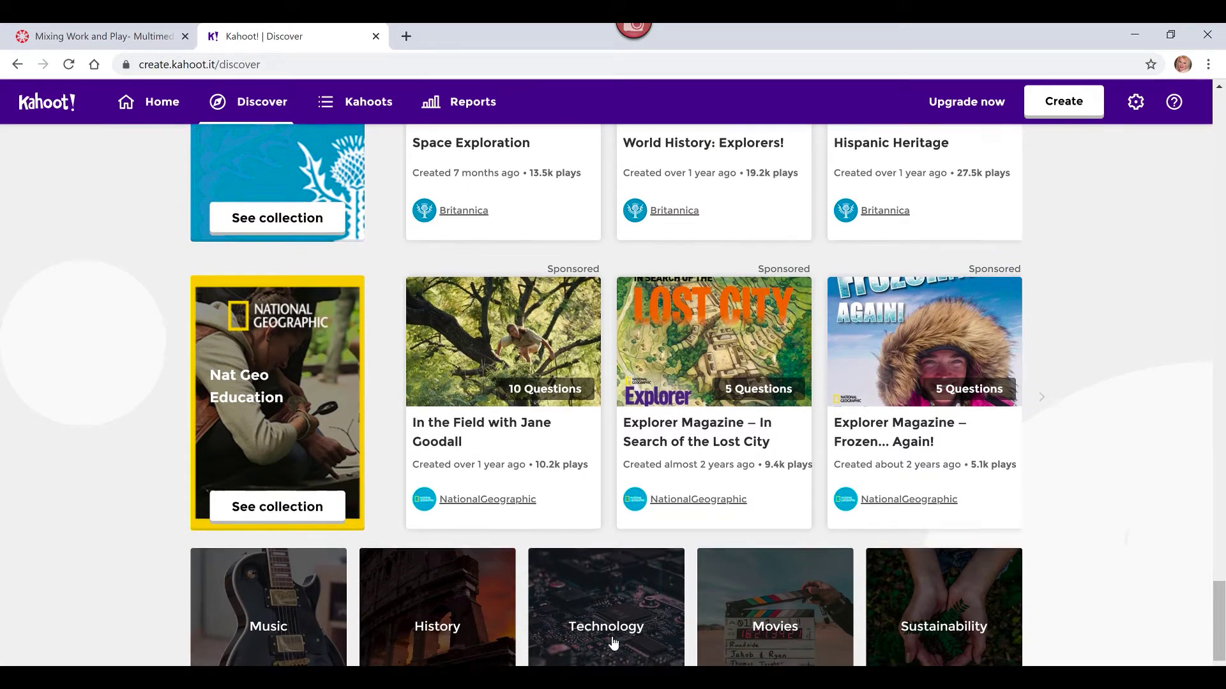
scroll(613, 643, "down", 1)
scroll(613, 642, "up", 3)
scroll(612, 642, "up", 6)
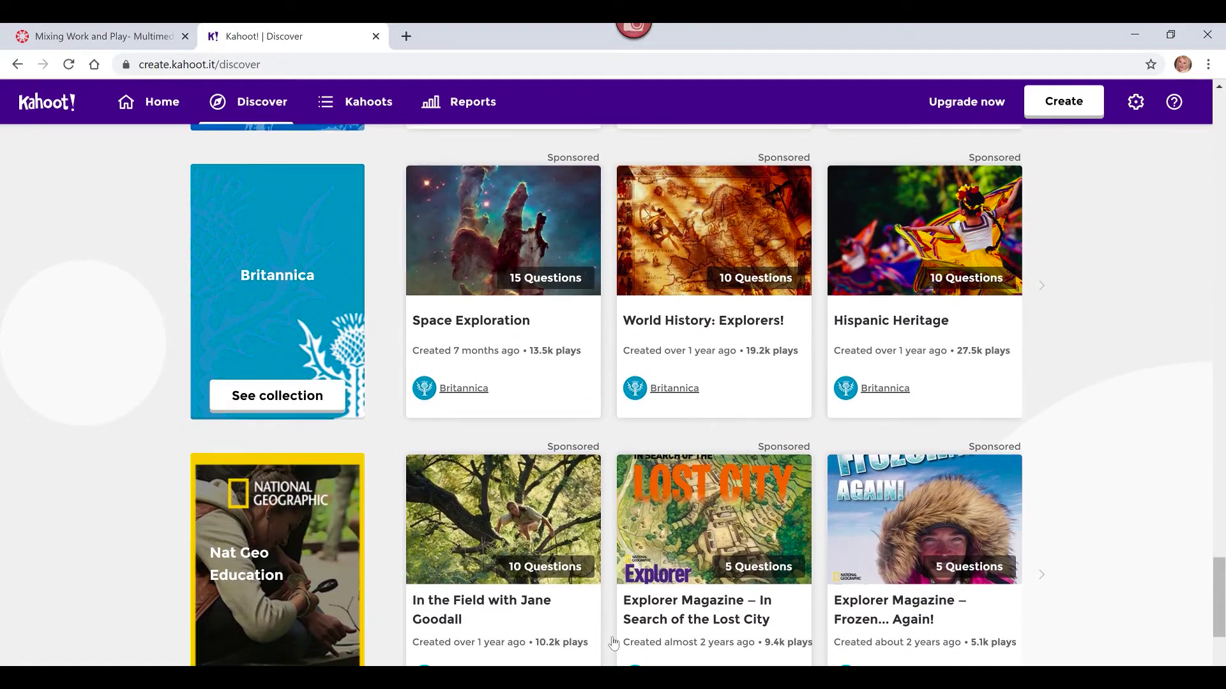
scroll(613, 642, "up", 12)
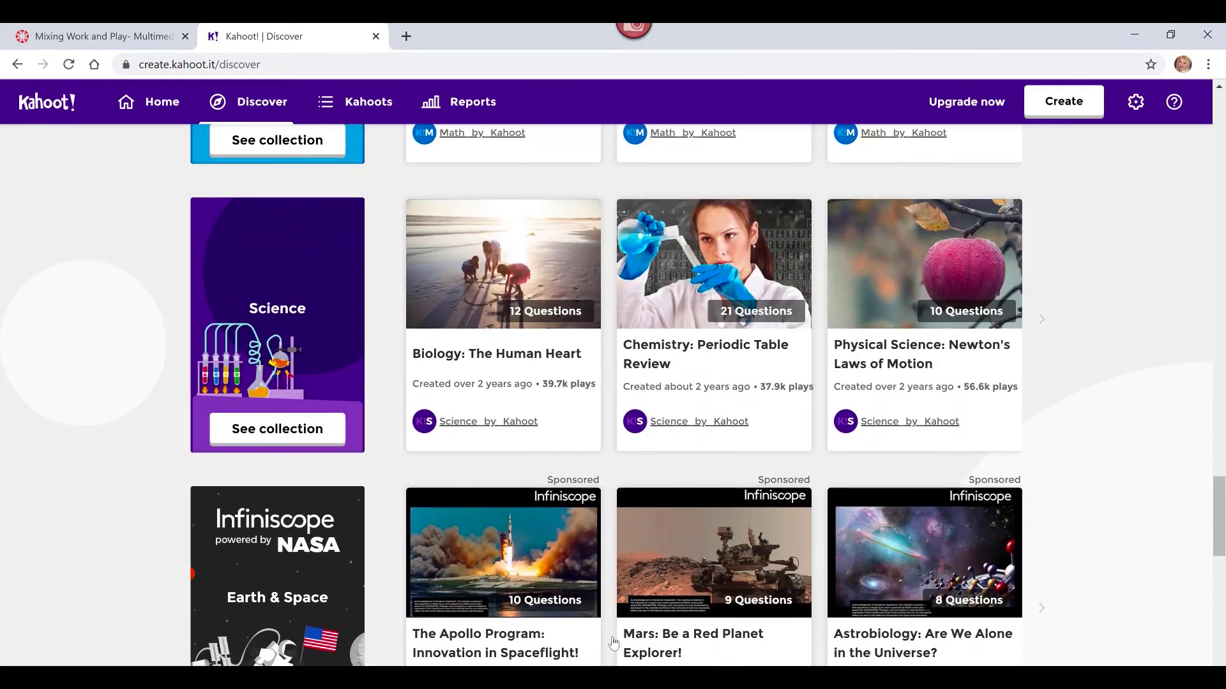
scroll(613, 642, "up", 13)
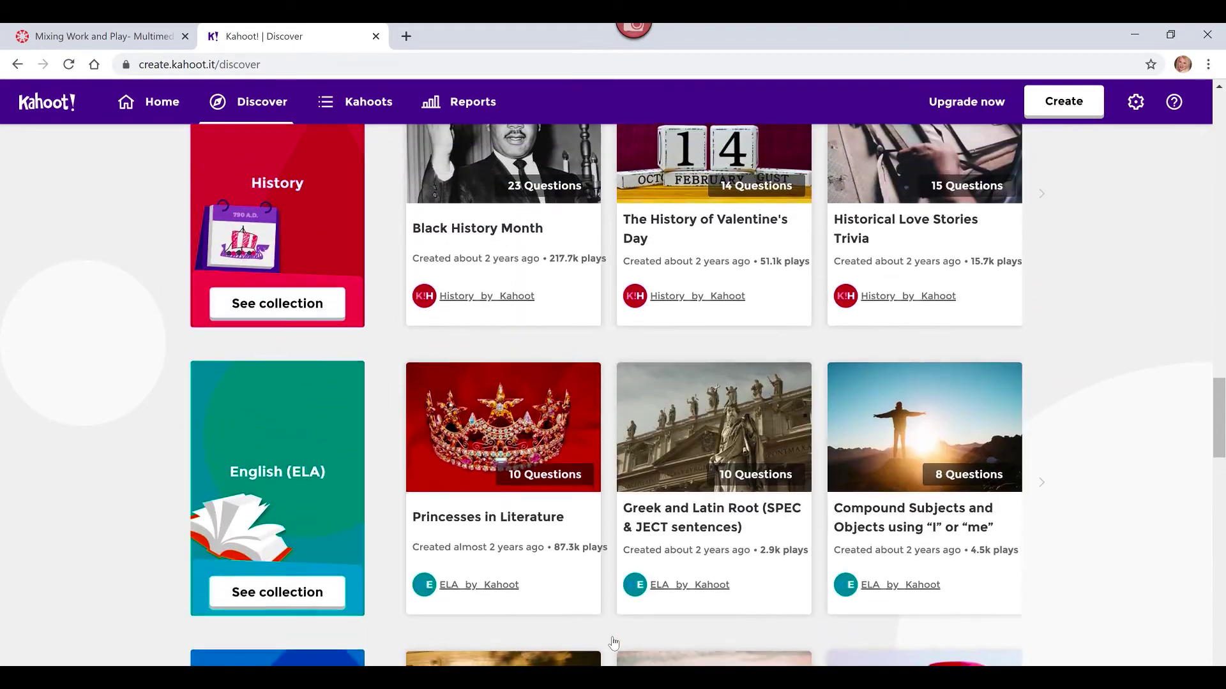
scroll(613, 642, "up", 12)
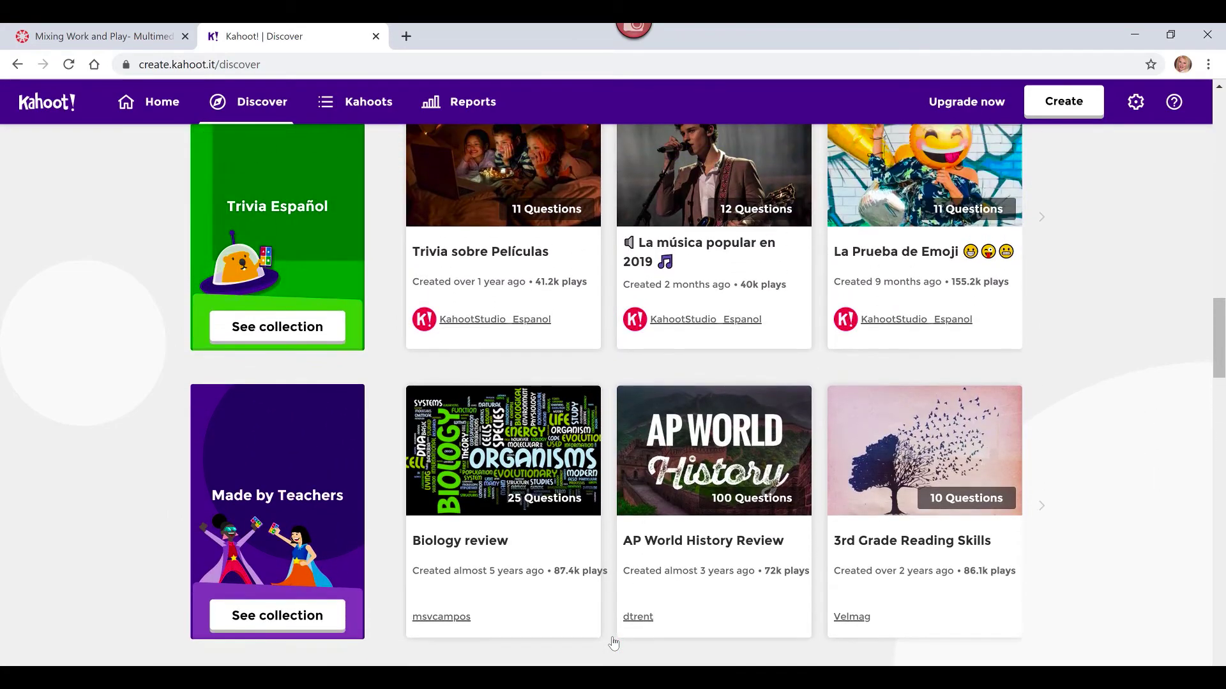
scroll(613, 642, "up", 4)
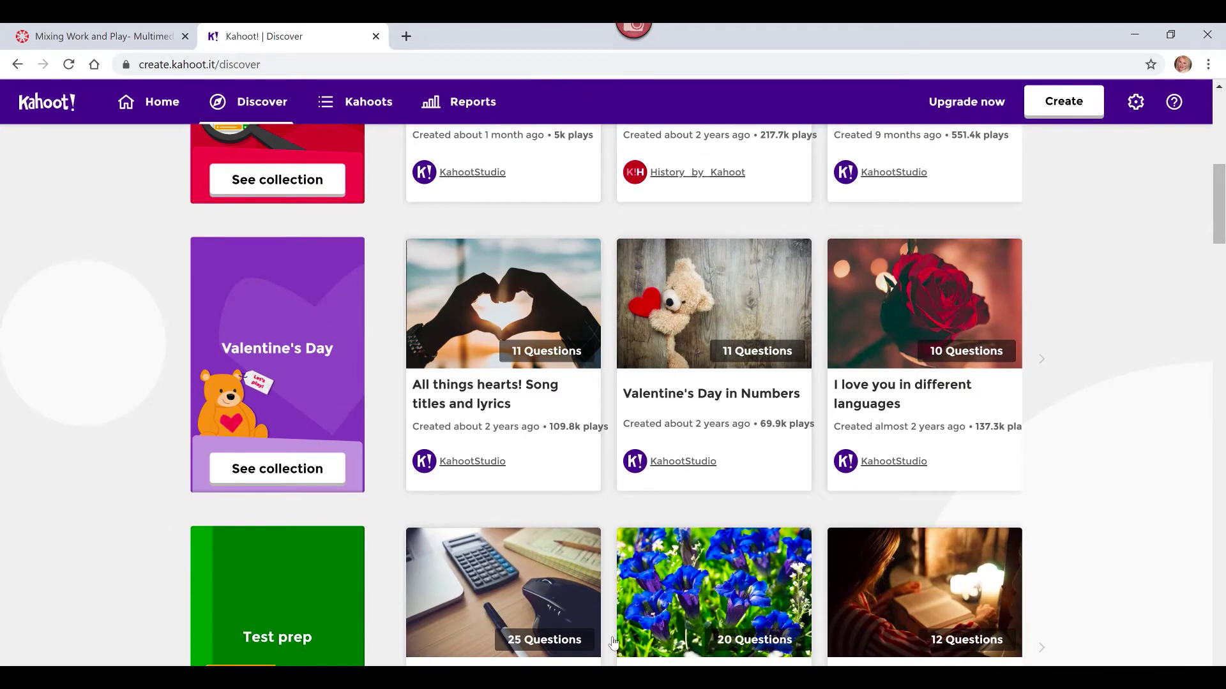
Open the "Valentine's Day in Numbers" kahoot and show the answers to its questions.
left_click(711, 394)
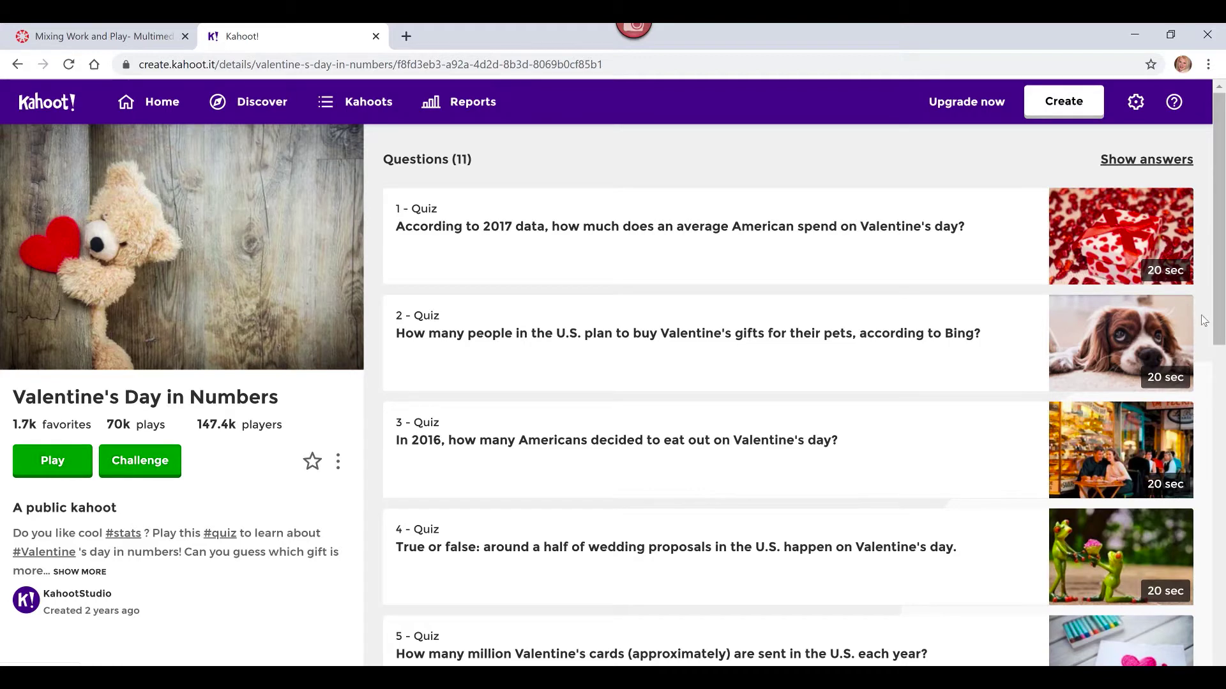
left_click(1175, 167)
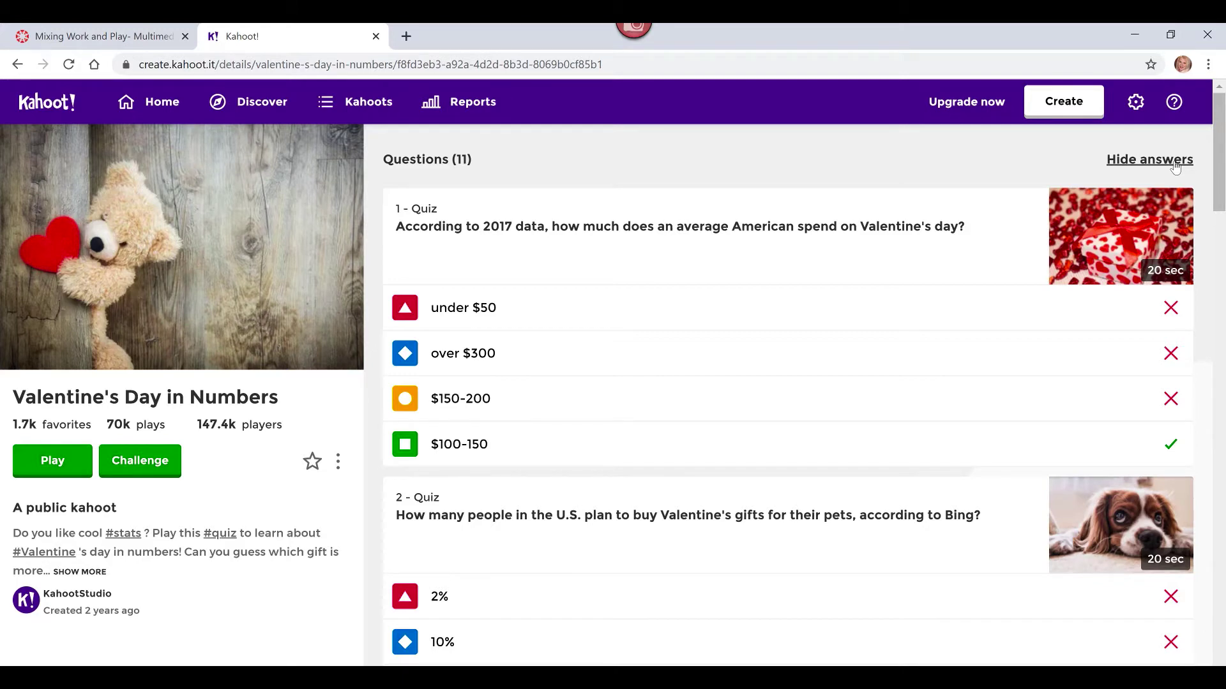
left_click(1175, 165)
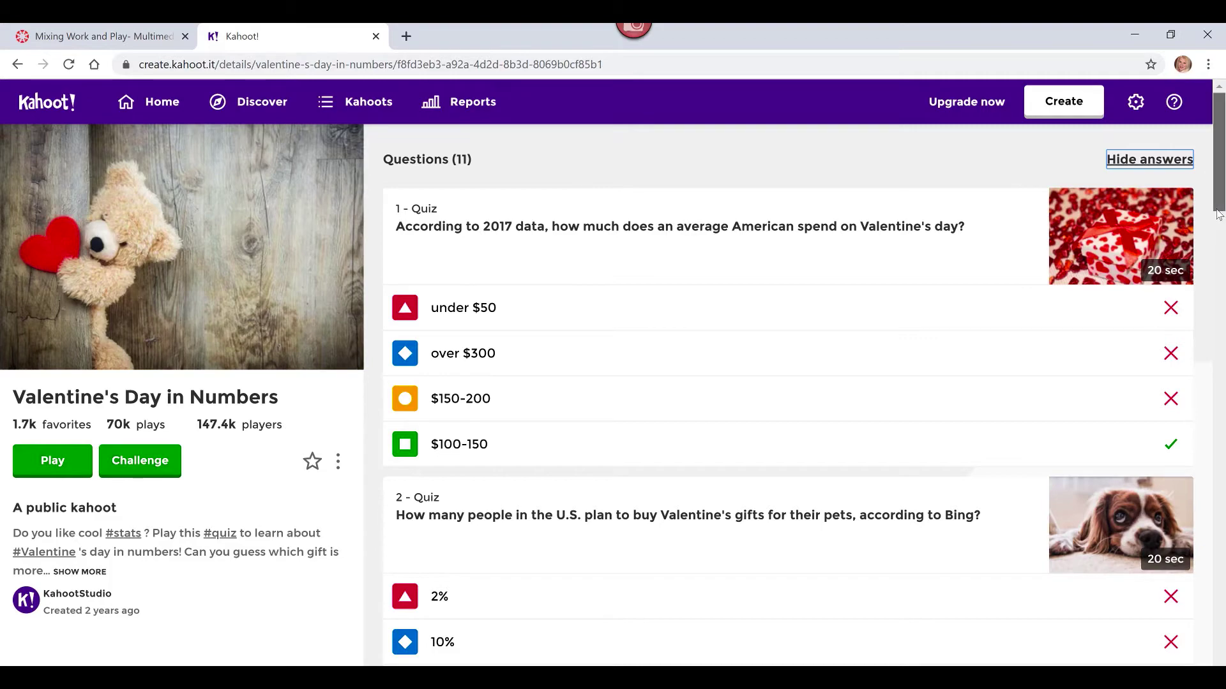
left_click(1219, 231)
mouse_move(1219, 231)
left_mouse_down()
mouse_move(1221, 281)
mouse_move(1220, 207)
left_mouse_up()
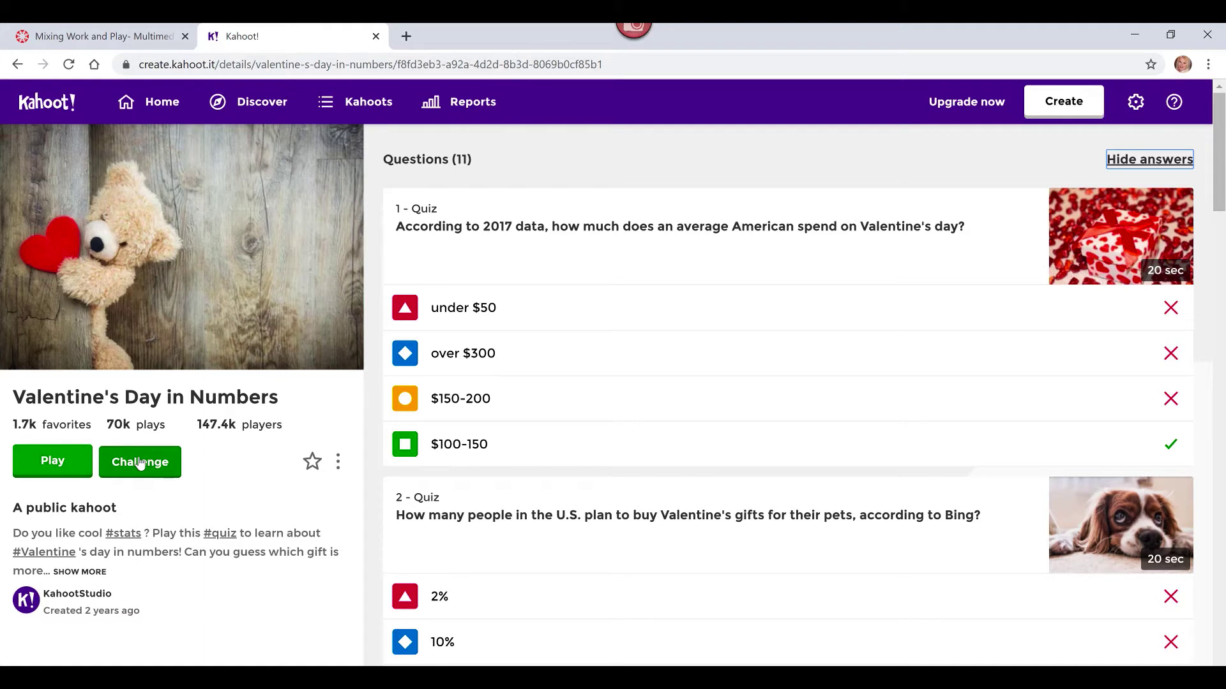
Check the additional actions available for the Valentine's Day kahoot without choosing one.
left_click(338, 465)
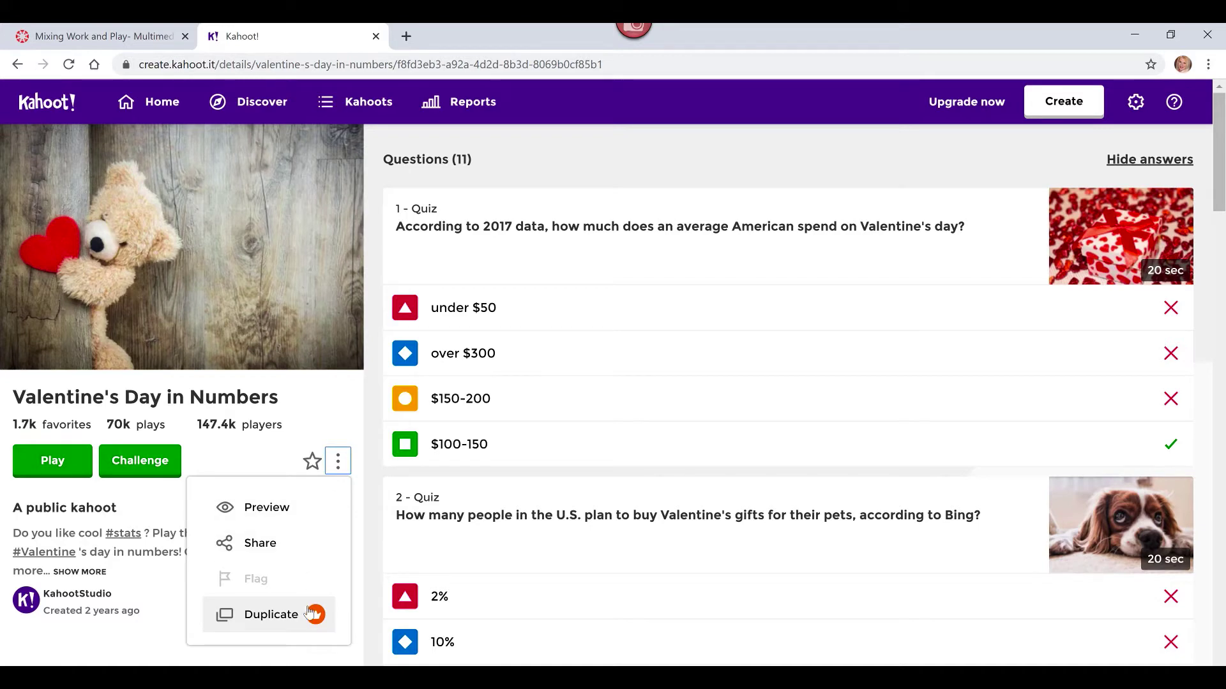
left_click(317, 416)
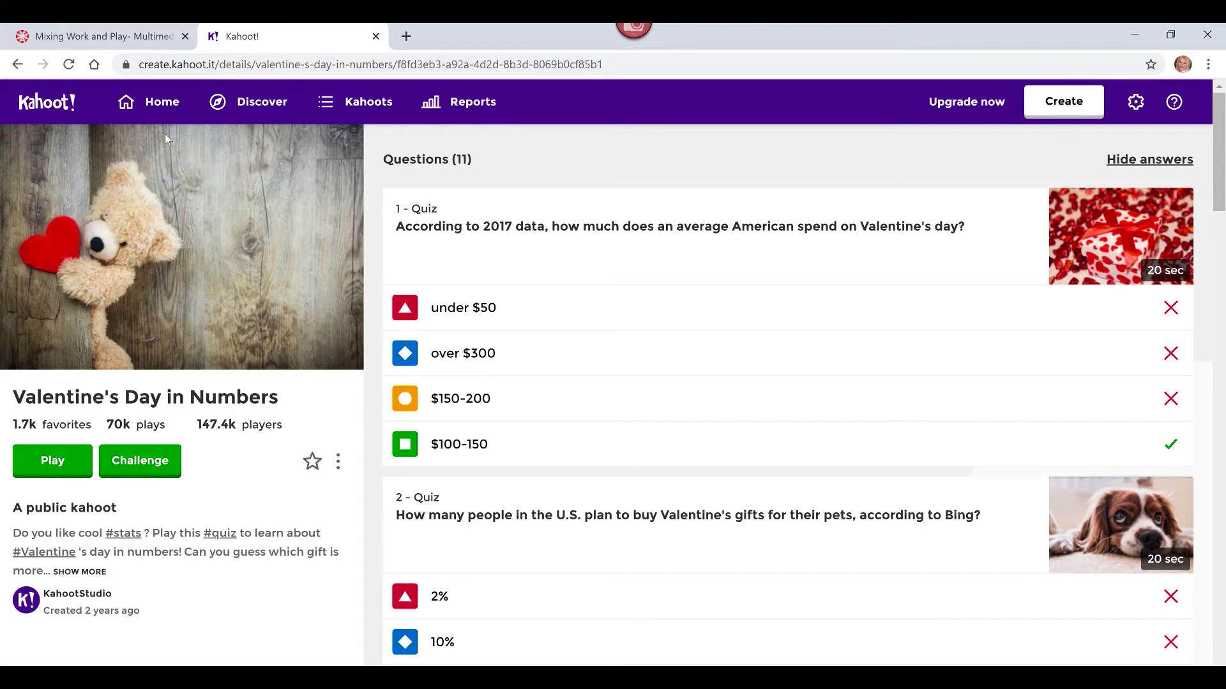
Return to the home page, dismiss the hosting guide overlay and create a new blank kahoot.
left_click(163, 103)
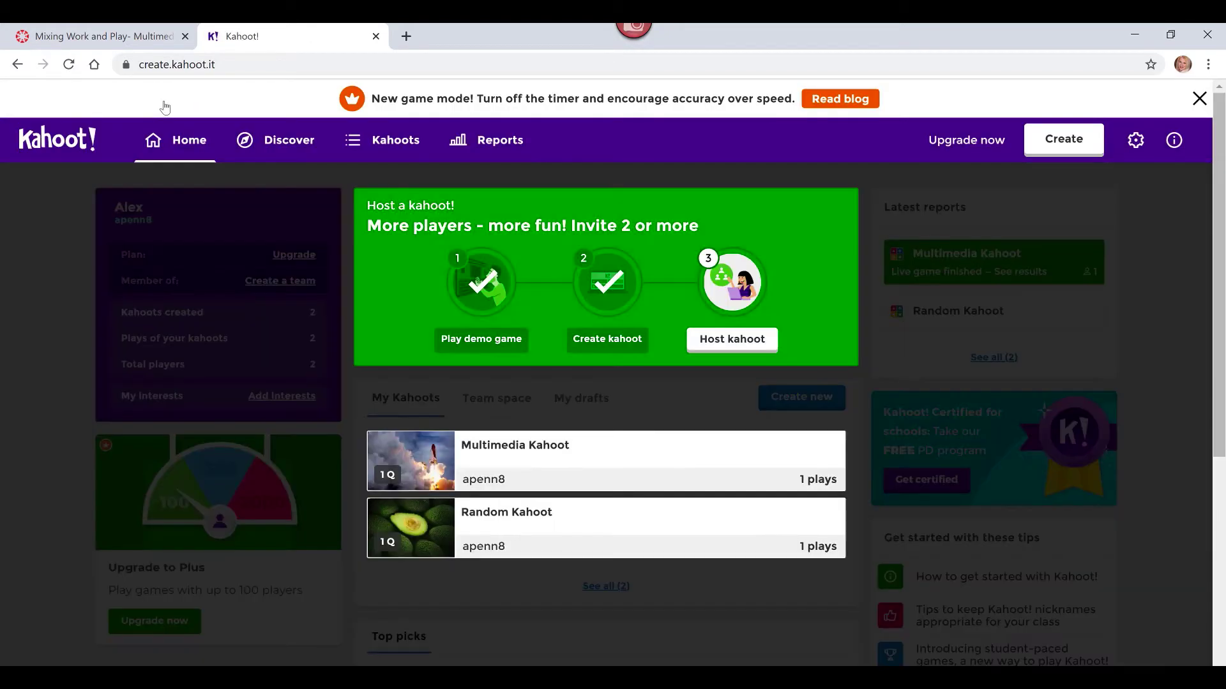
left_click(667, 381)
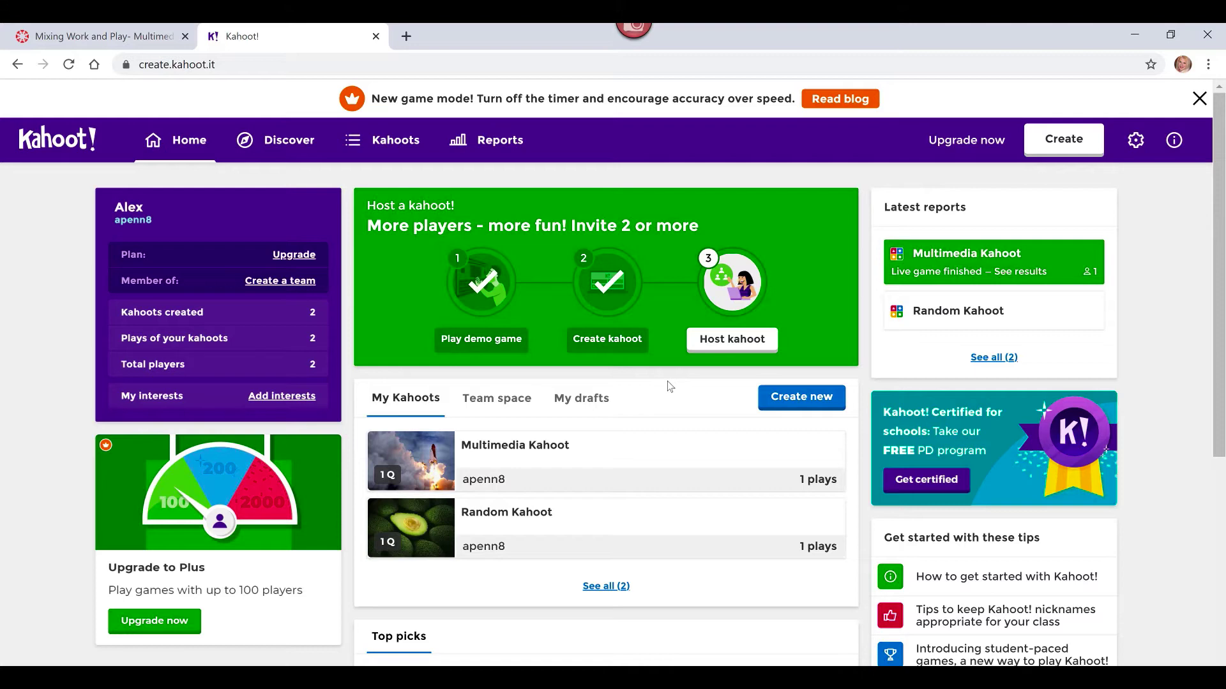
left_click(765, 408)
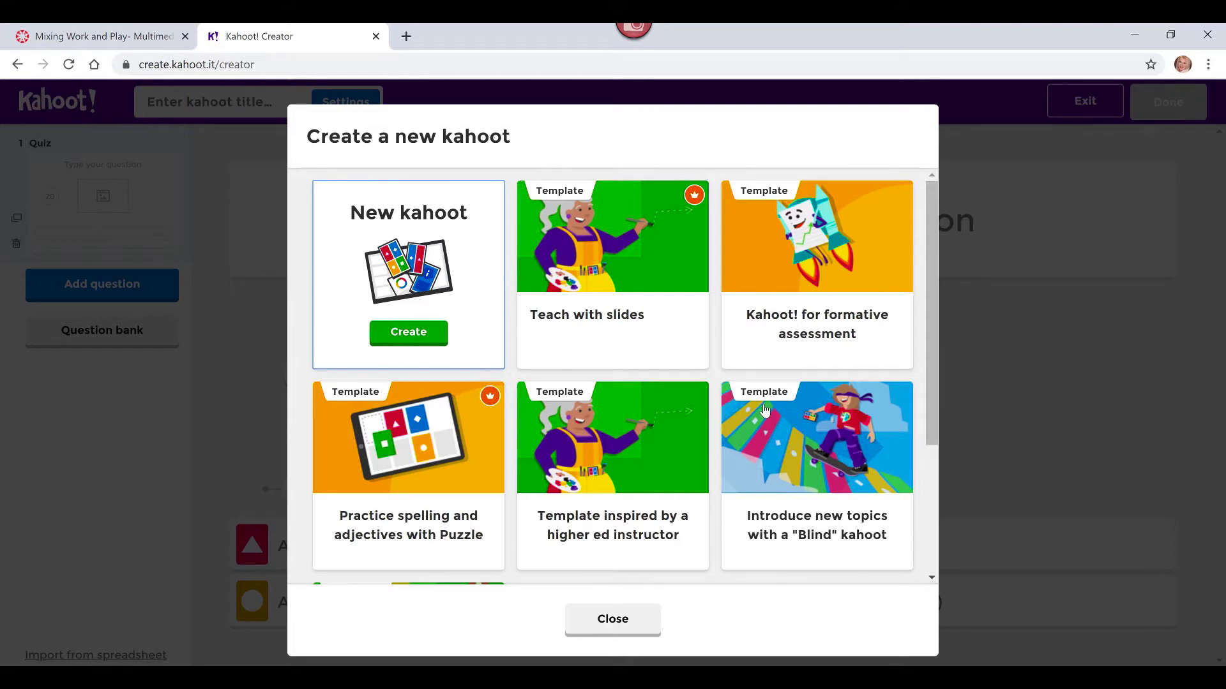
left_click(429, 343)
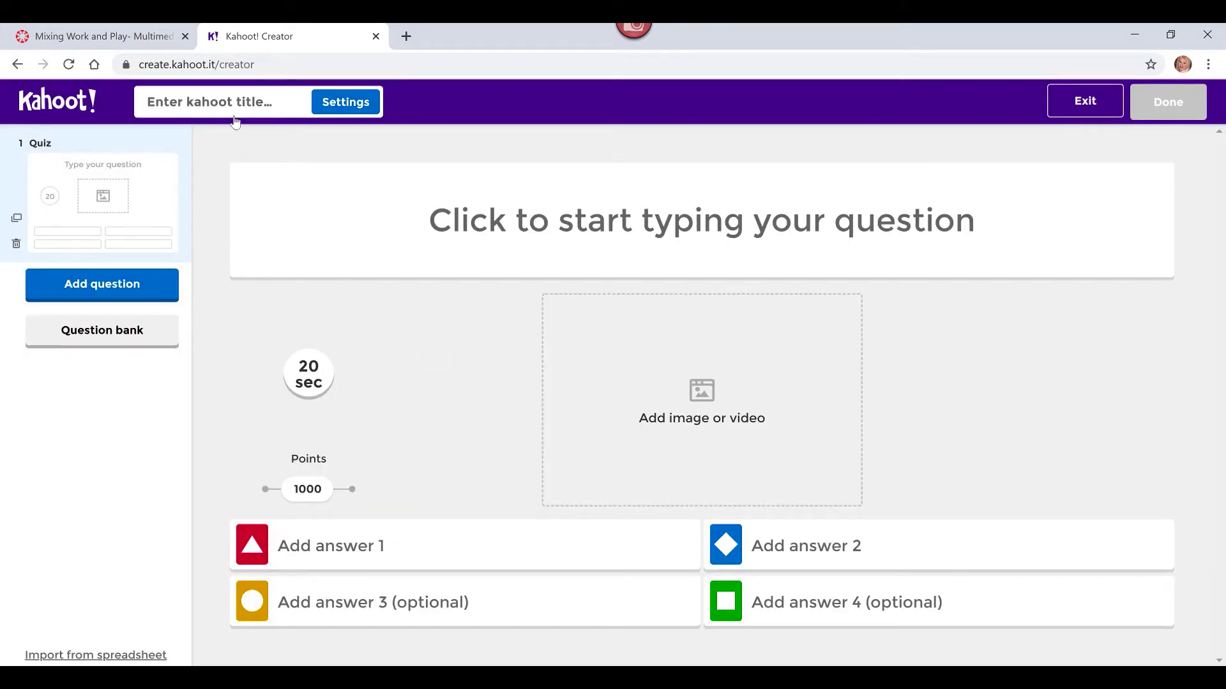
In the new kahoot's settings, enter "Title" as the title and "Description" as the description.
left_click(319, 116)
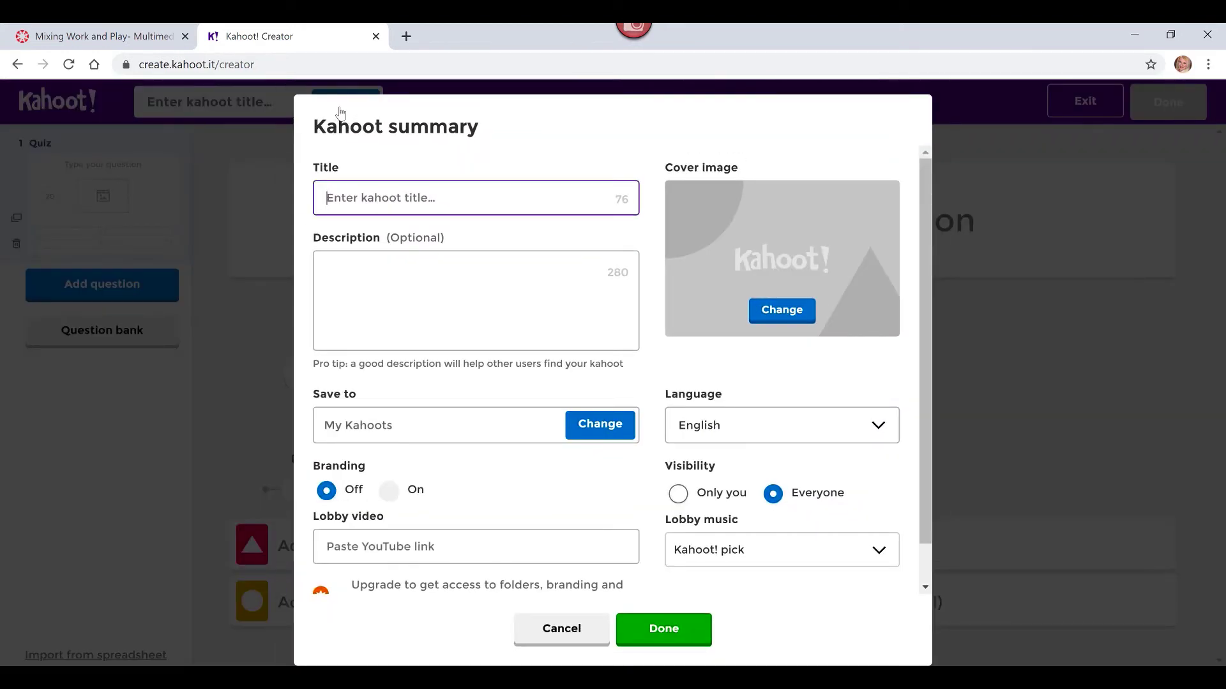
type("Tit")
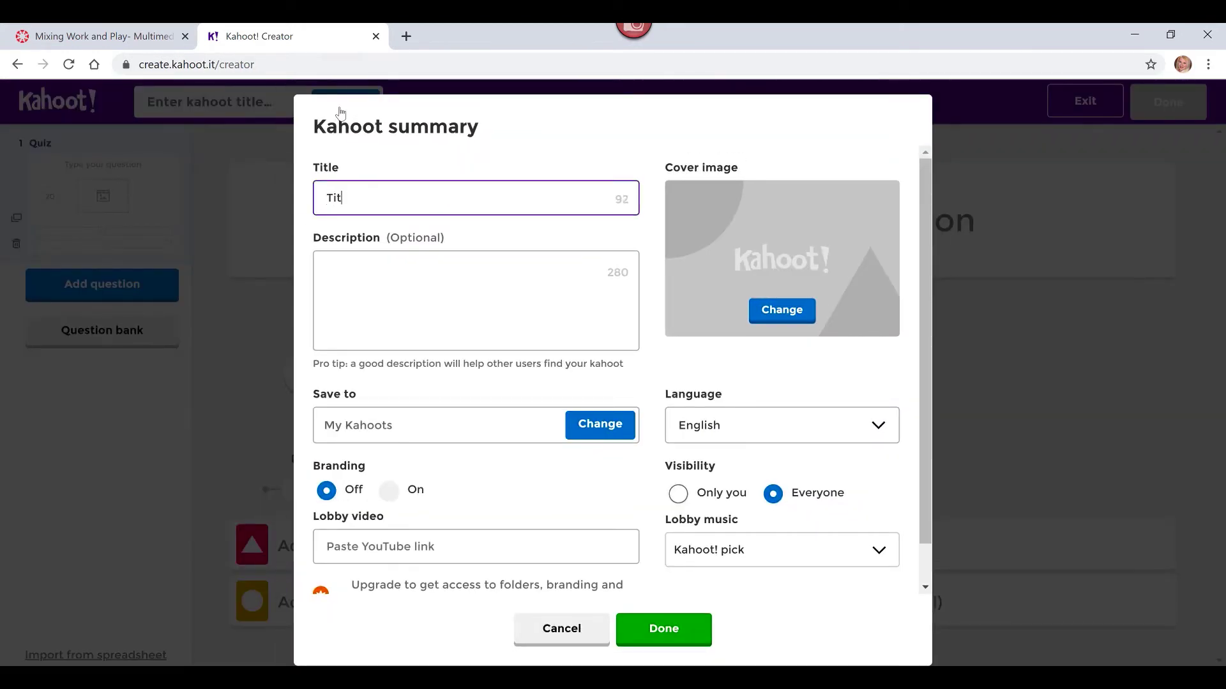
type("le")
left_click(350, 266)
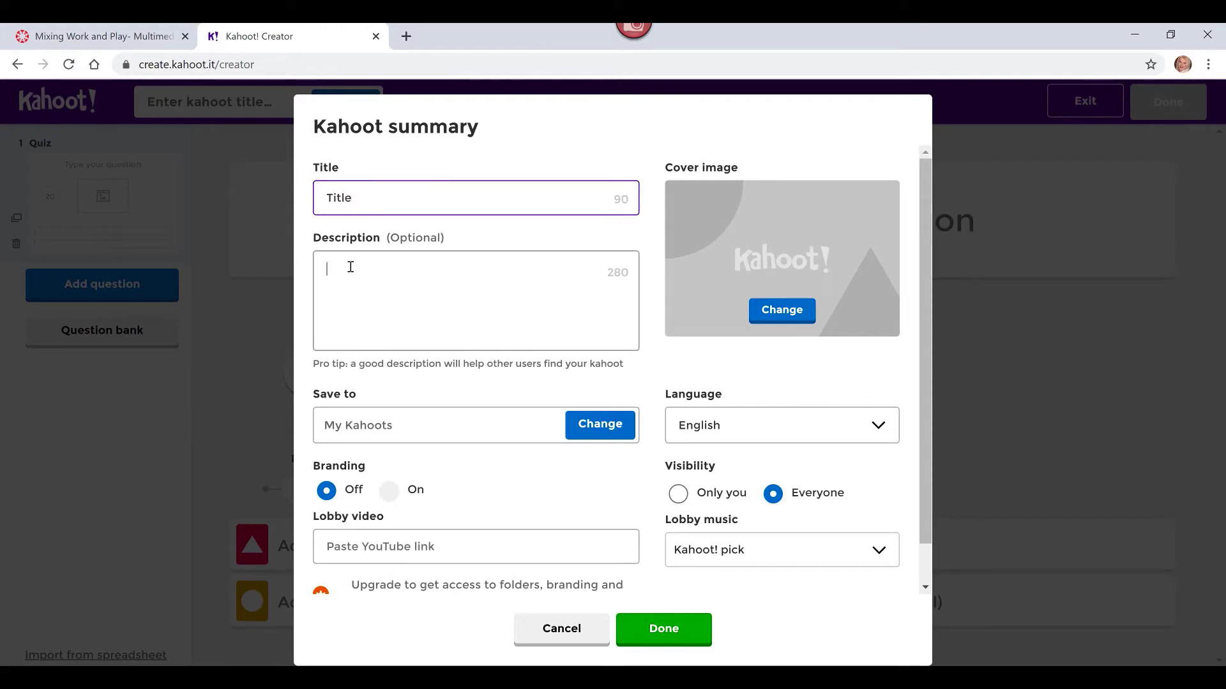
type("Descrip")
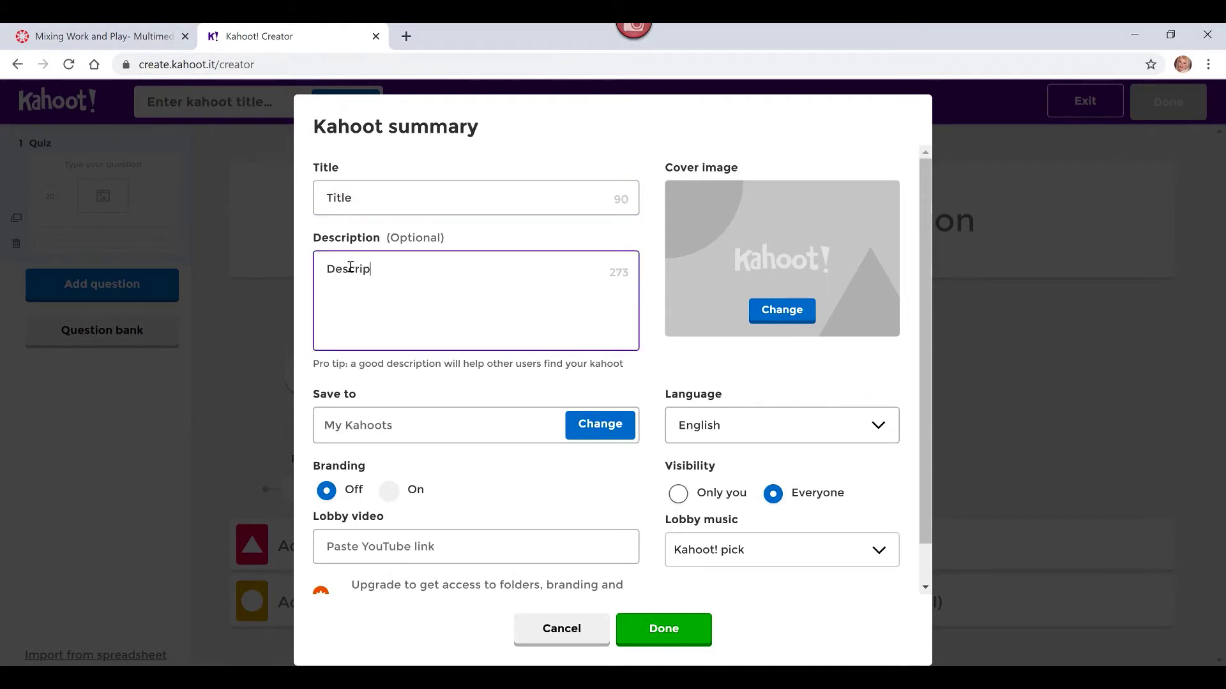
type("tion")
Review the language and lobby music choices without changing them, and save the kahoot's settings.
left_click(743, 426)
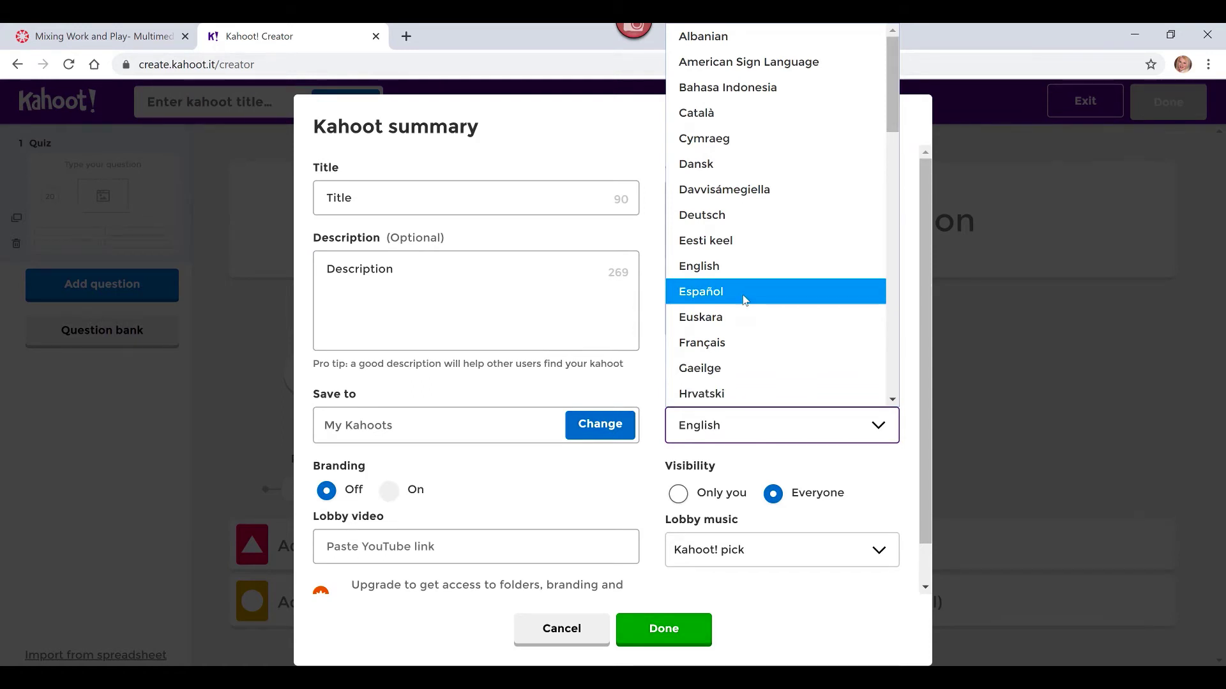
left_click(611, 473)
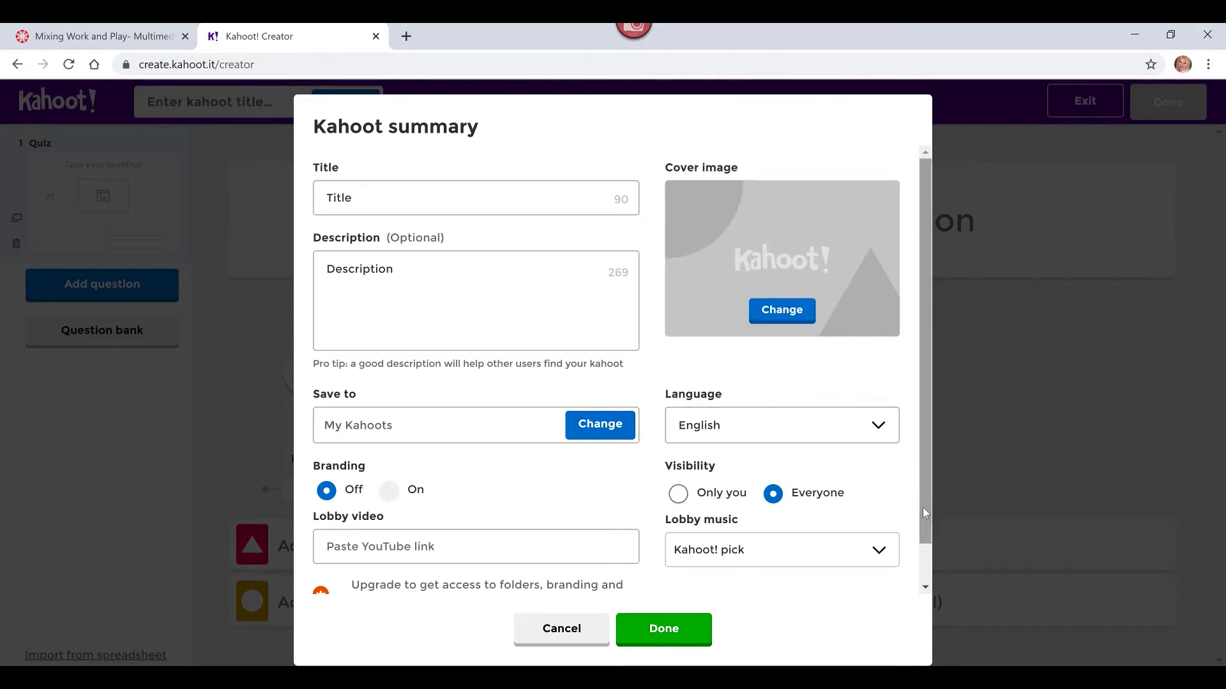
left_click_drag(922, 507, 822, 544)
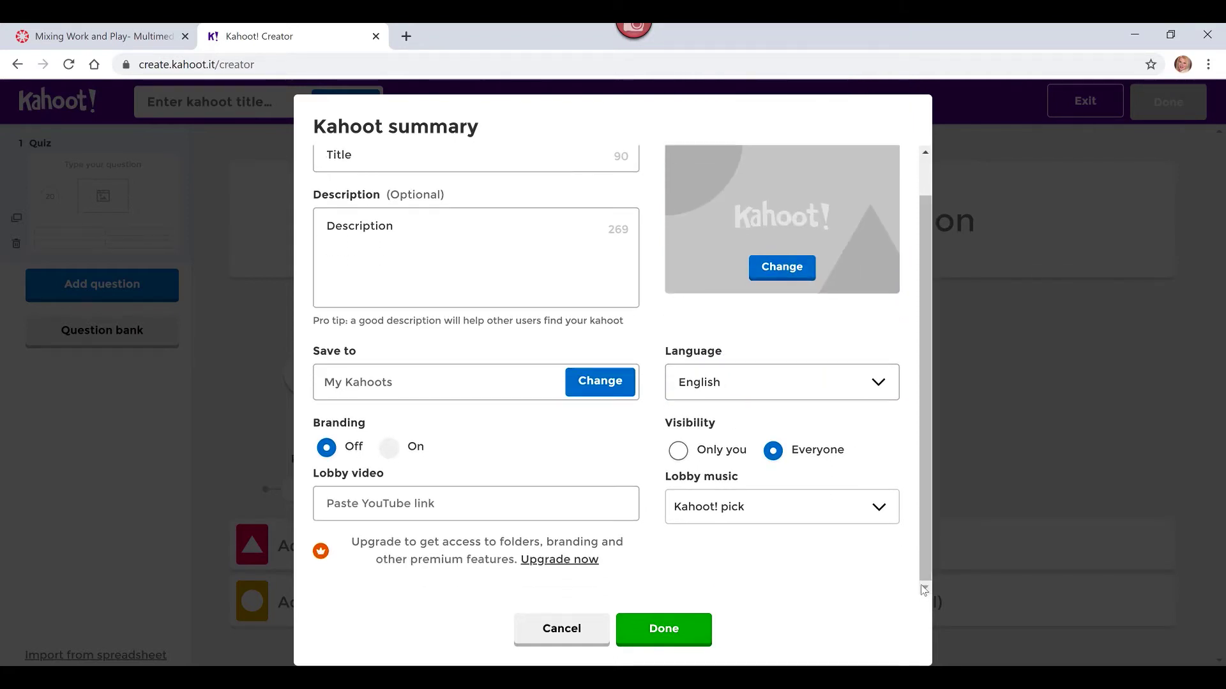
left_click(790, 511)
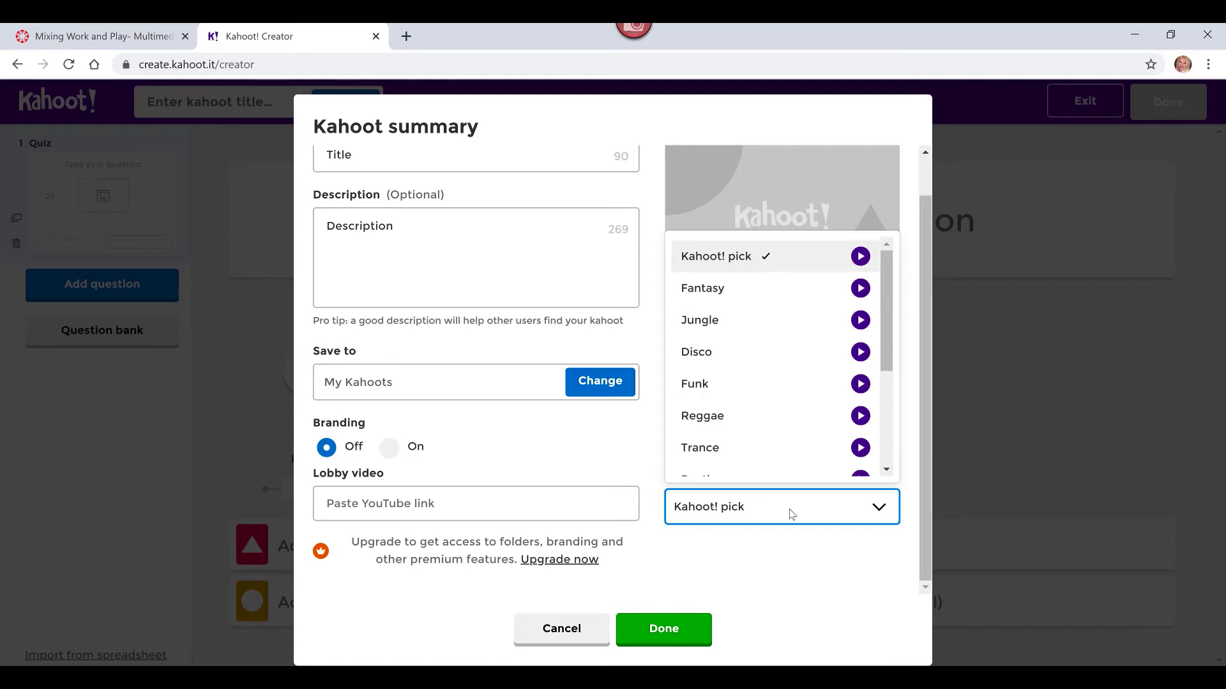
left_click(788, 618)
left_click(689, 630)
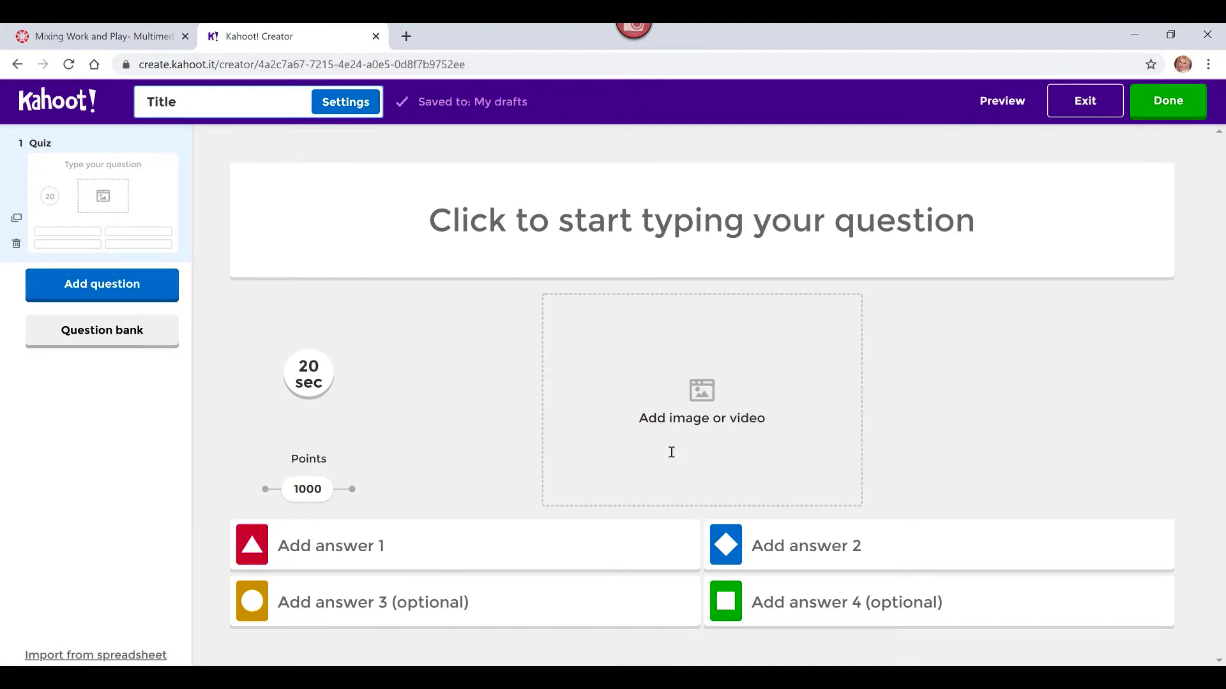
Enter "What object is shown in the photo?" as the text of the first quiz question.
left_click(644, 226)
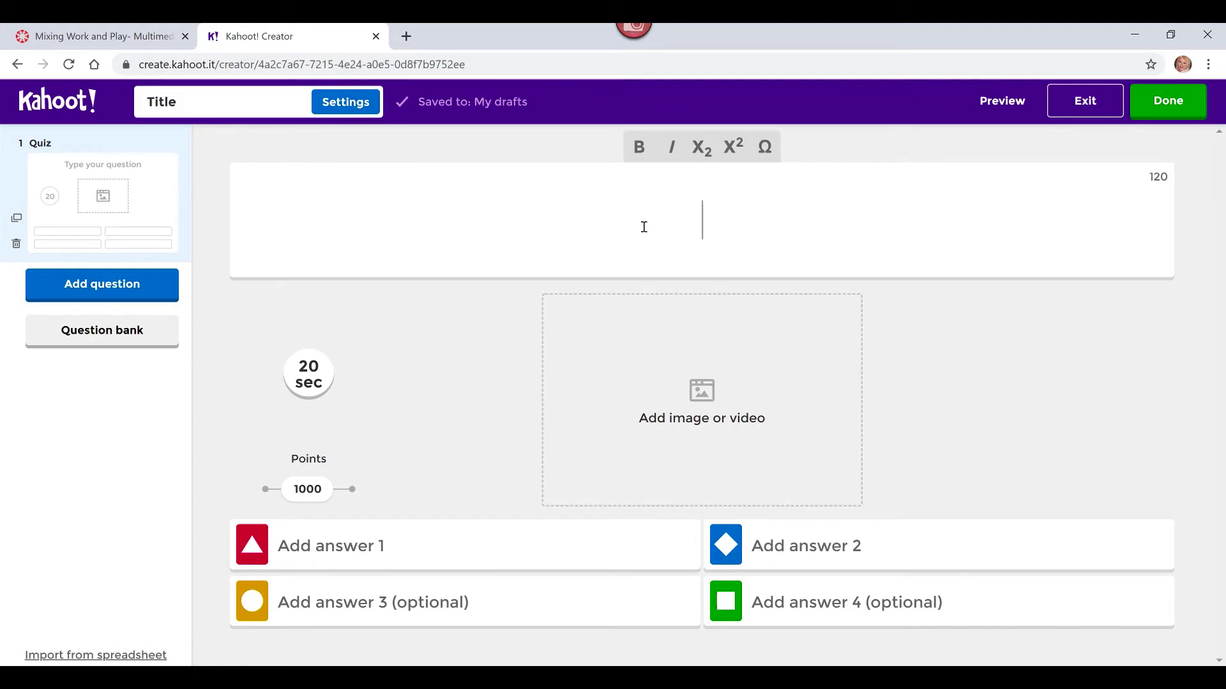
type("Wh")
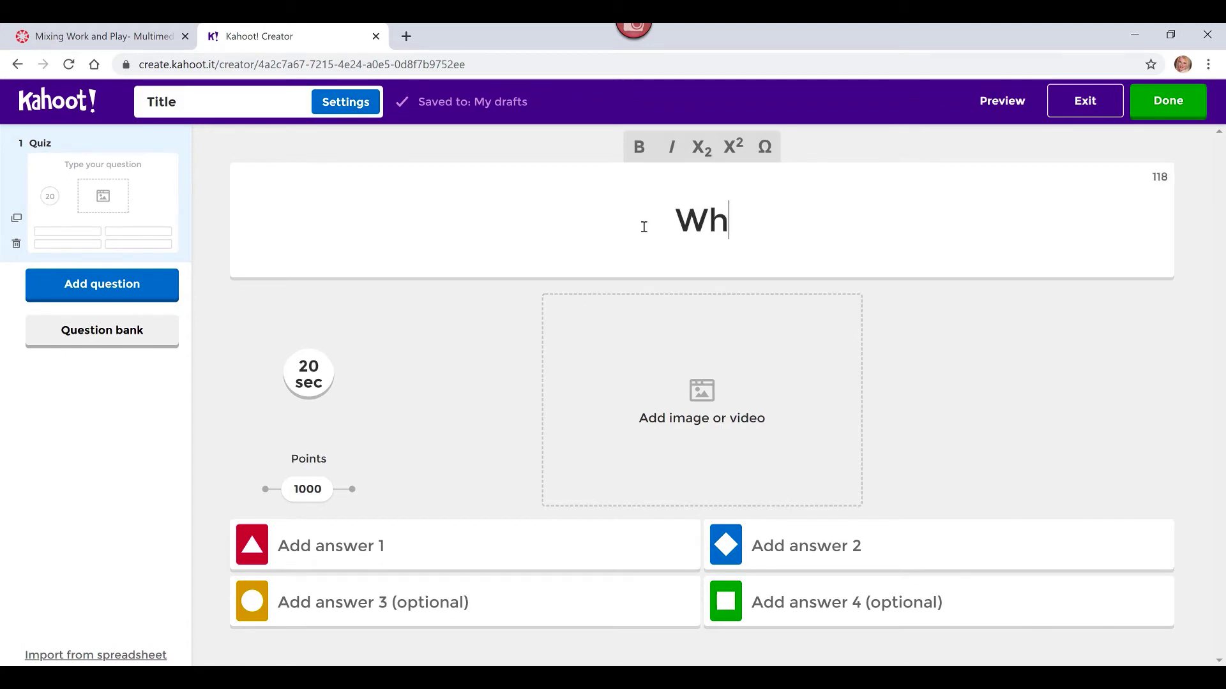
type("at objec")
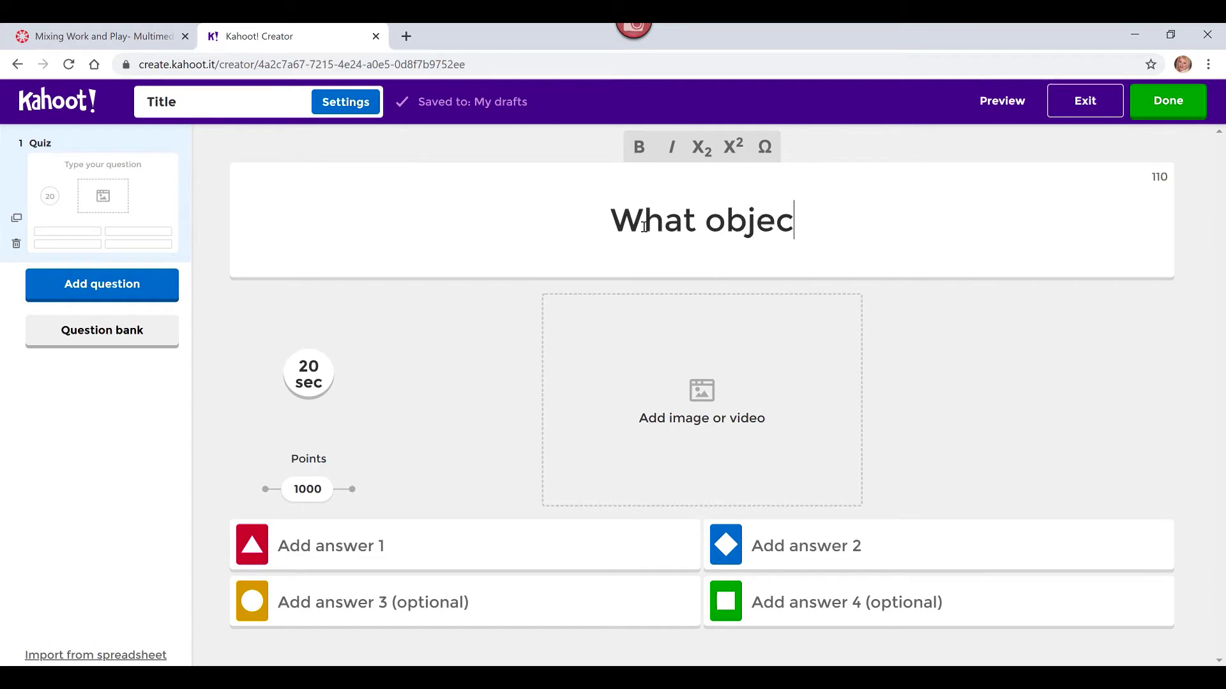
type("t is sh")
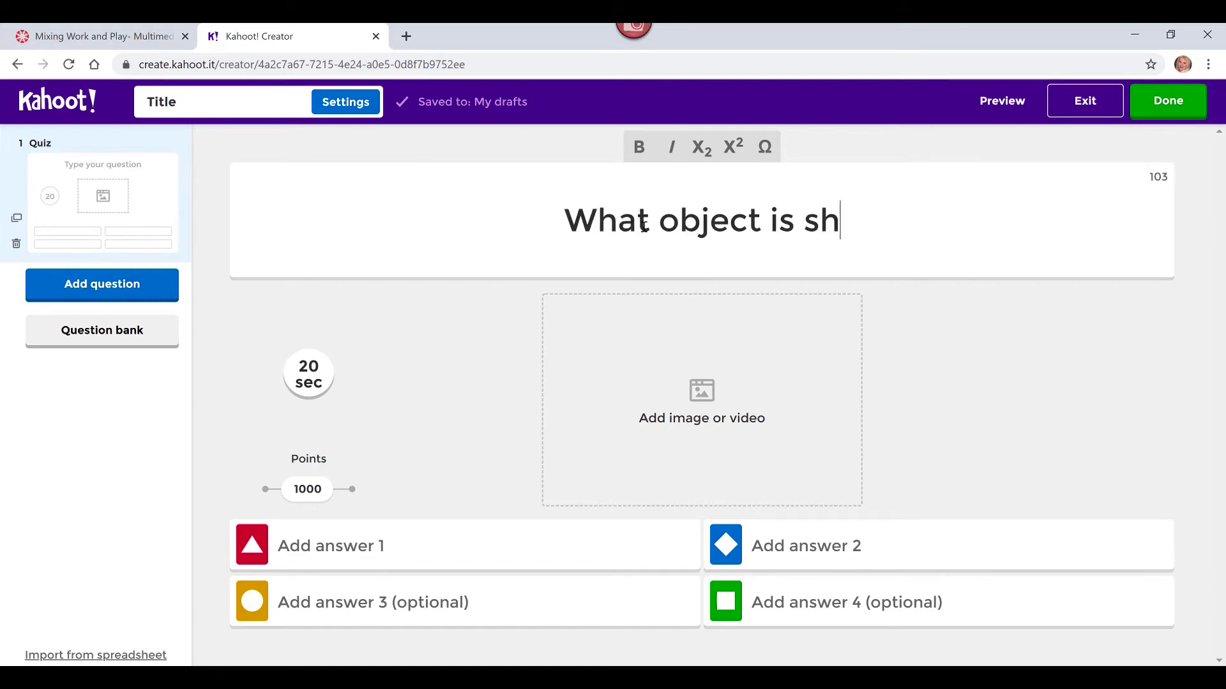
type("own in the photo")
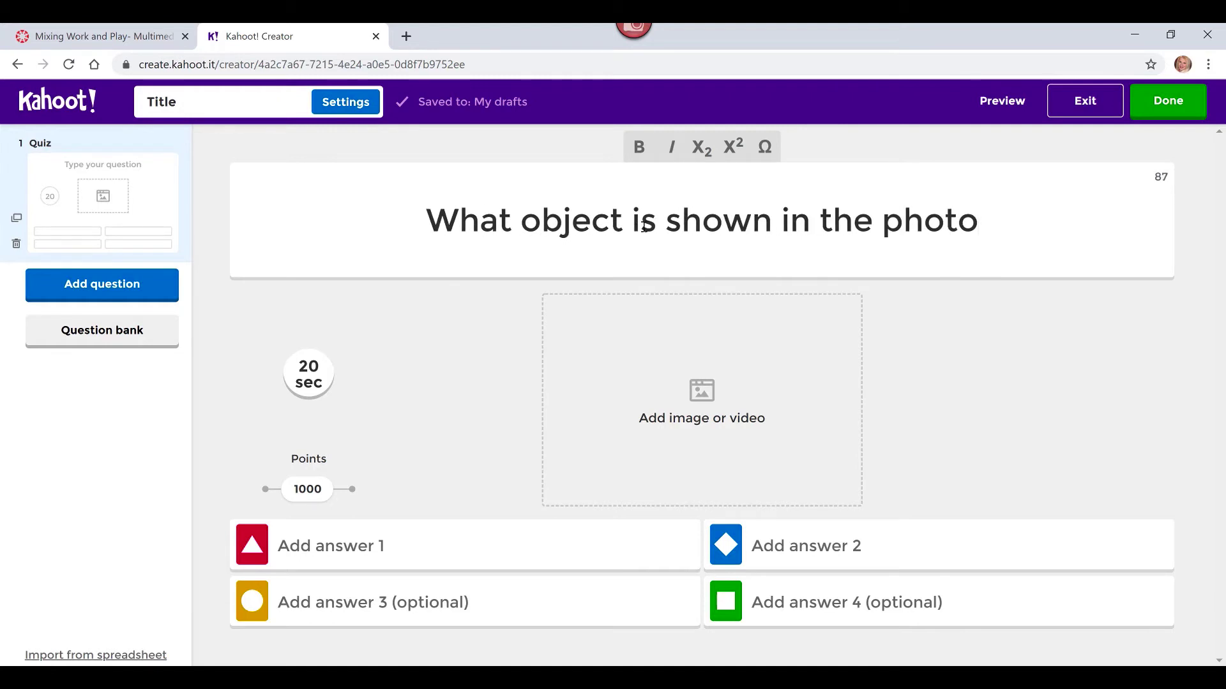
type("?")
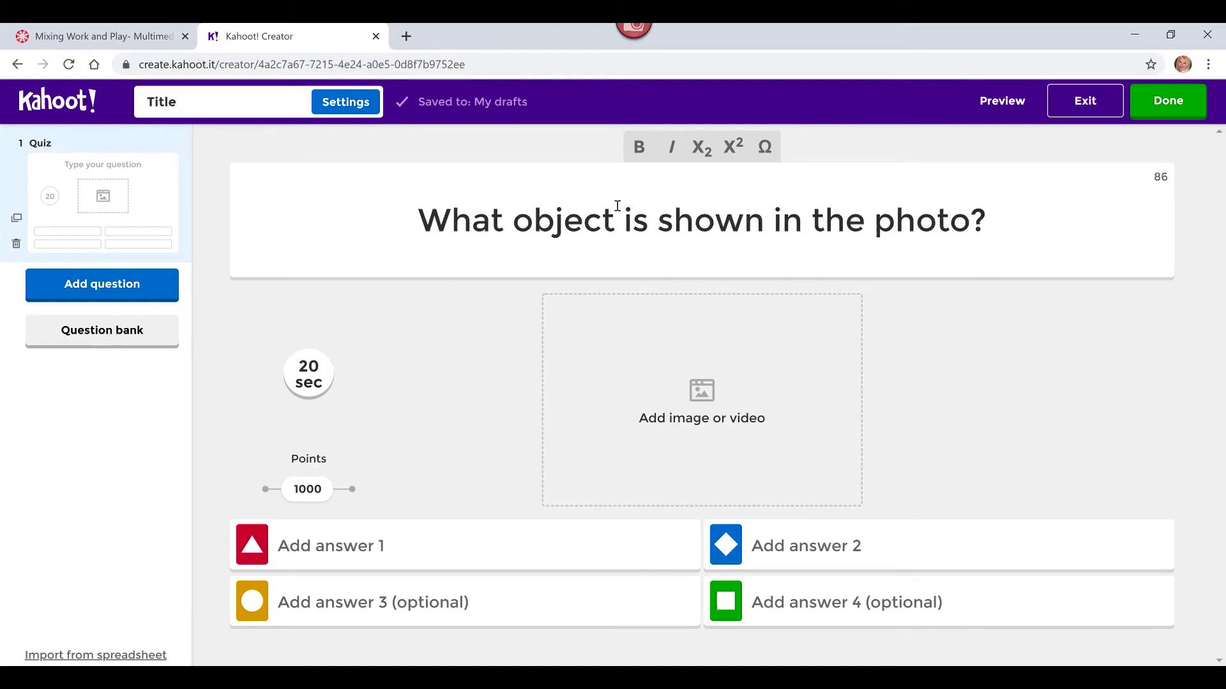
Make the whole question text bold, trying italic on it and removing the italic again.
left_click_drag(1037, 214, 405, 223)
left_click(639, 152)
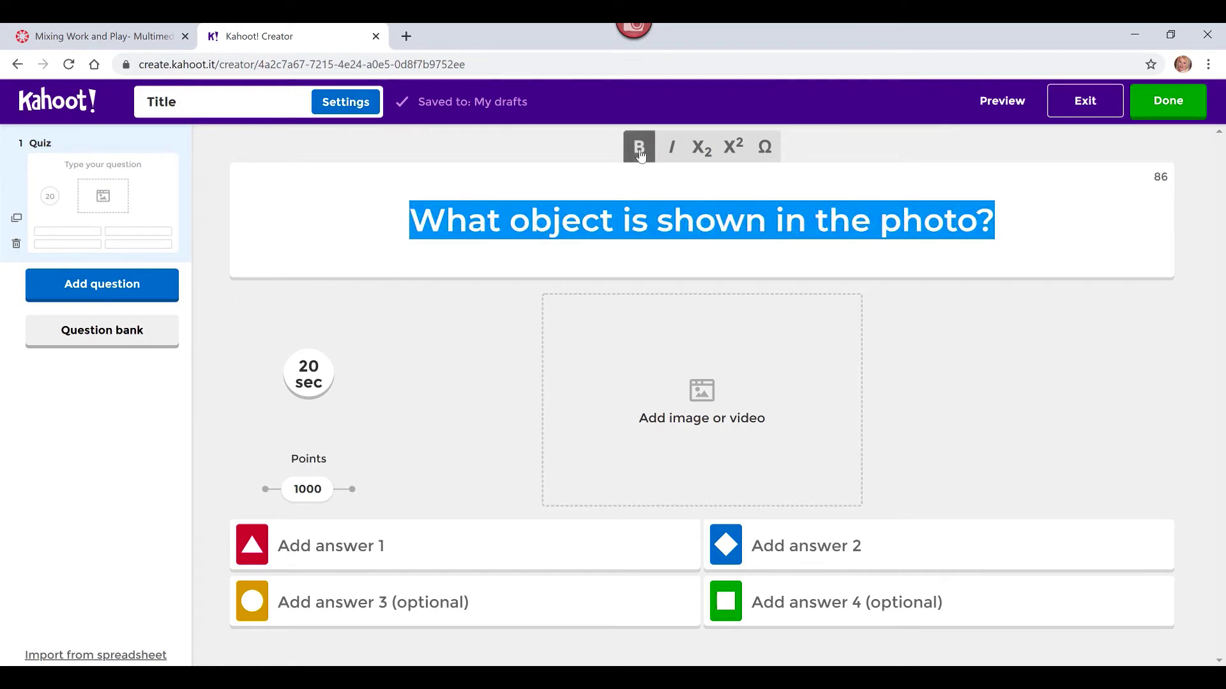
left_click(680, 156)
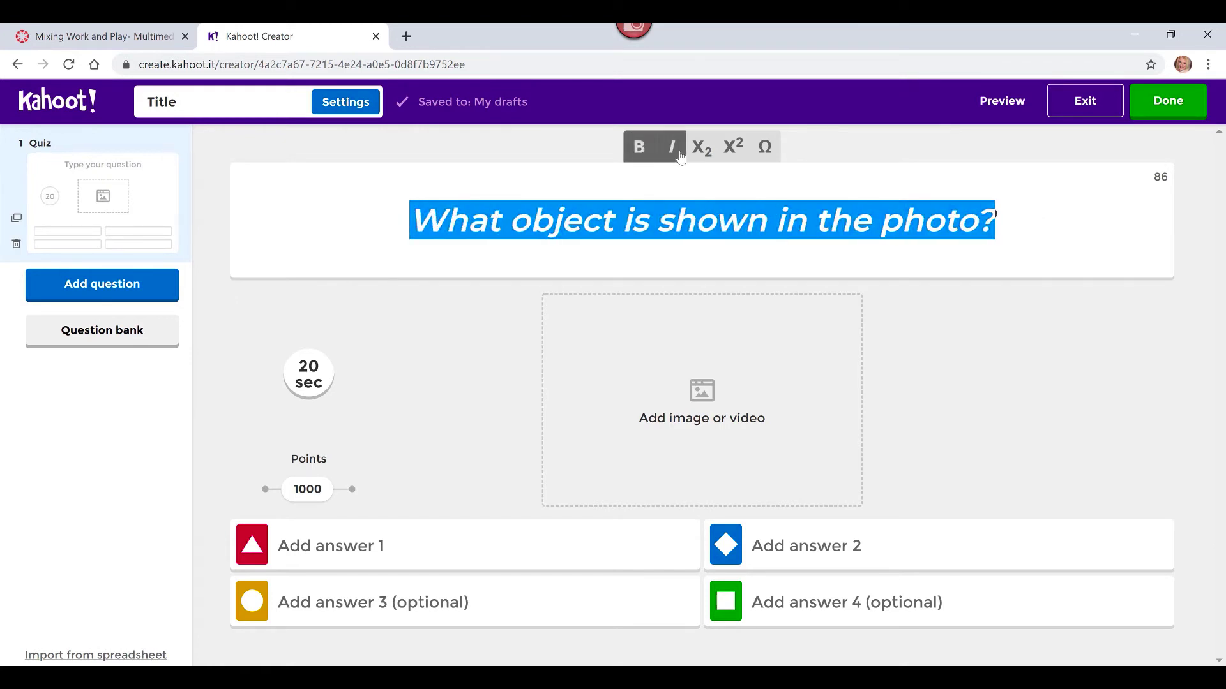
left_click(678, 155)
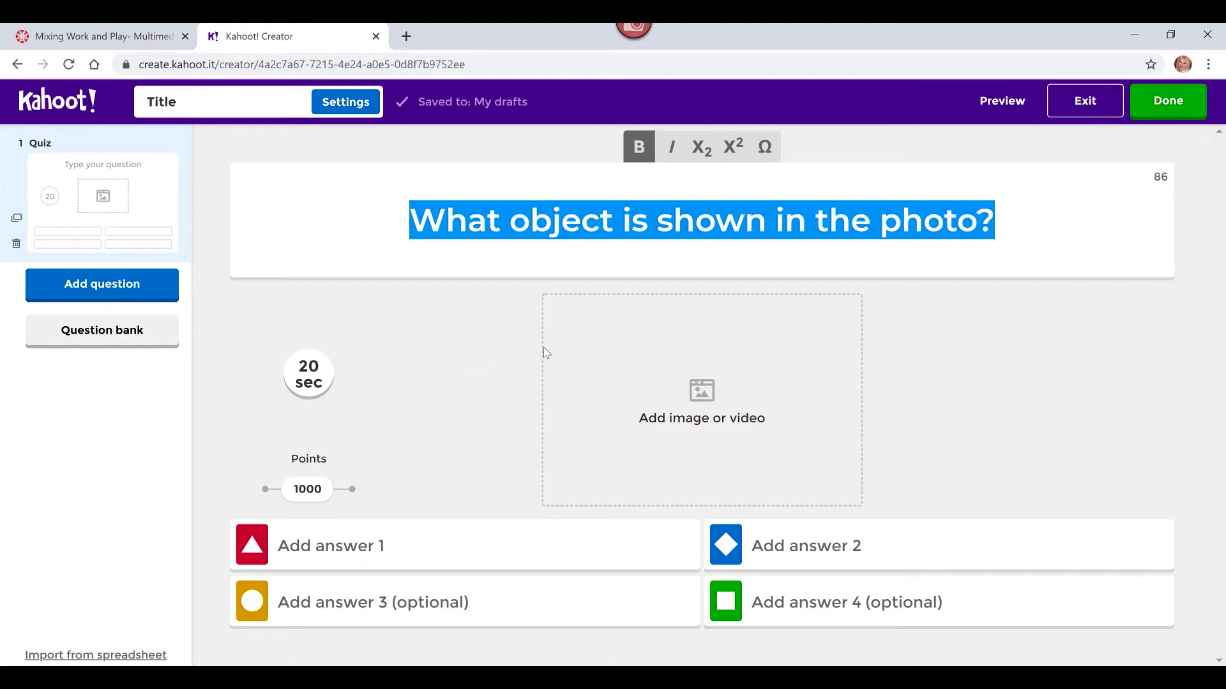
Add the halved avocado photo from the Getty Images library to the question.
left_click(707, 385)
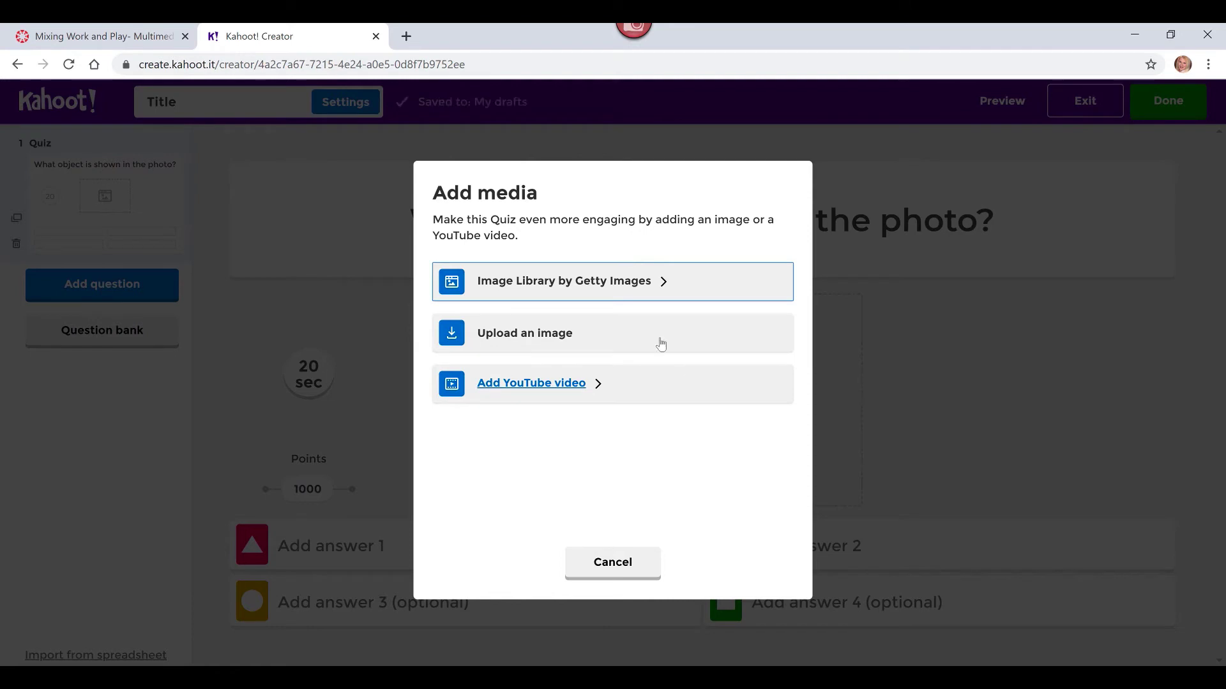
left_click(610, 295)
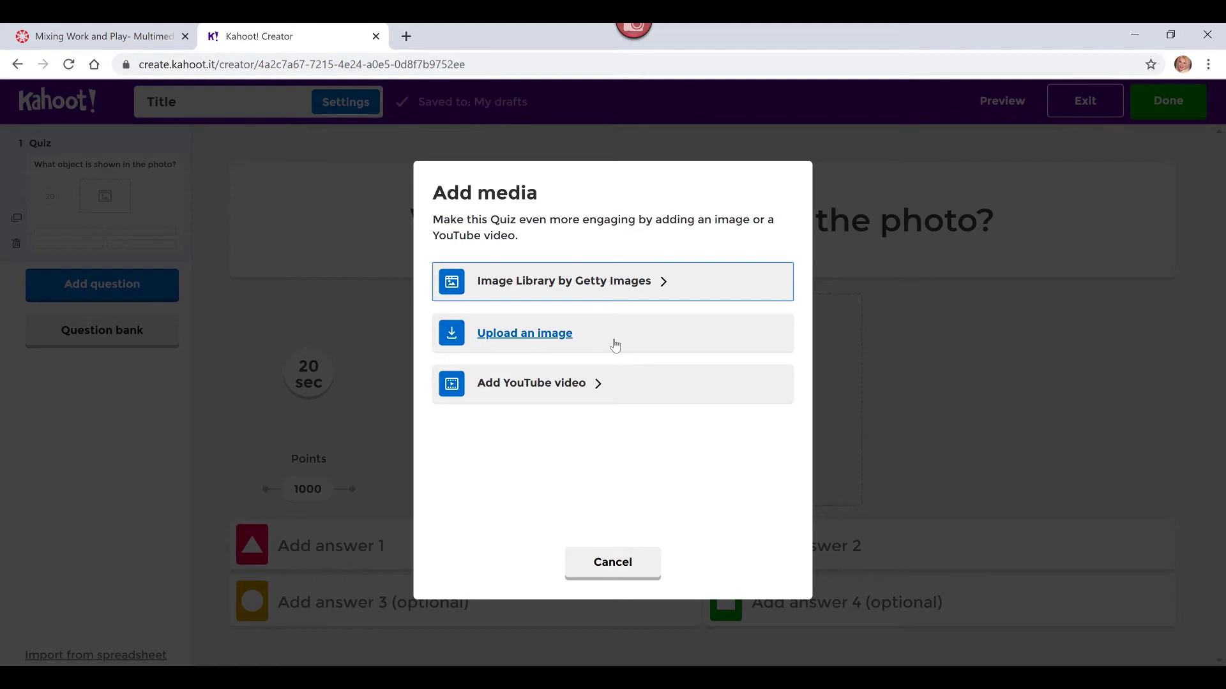
left_click(614, 288)
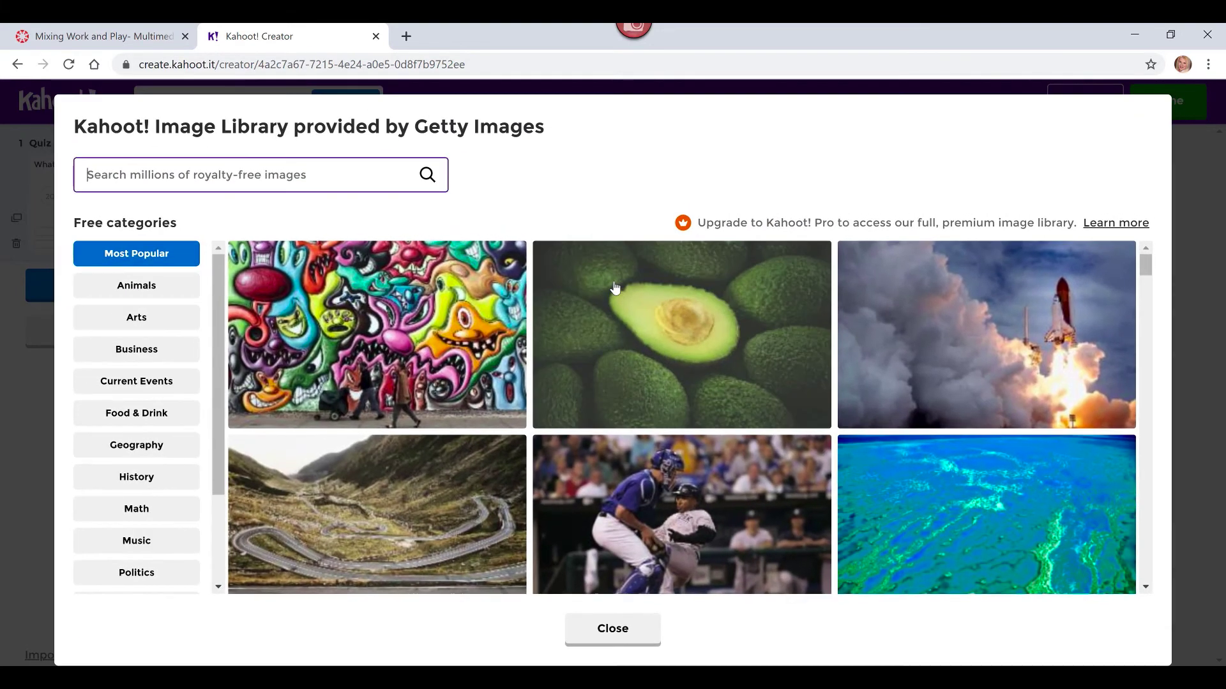
left_click(700, 351)
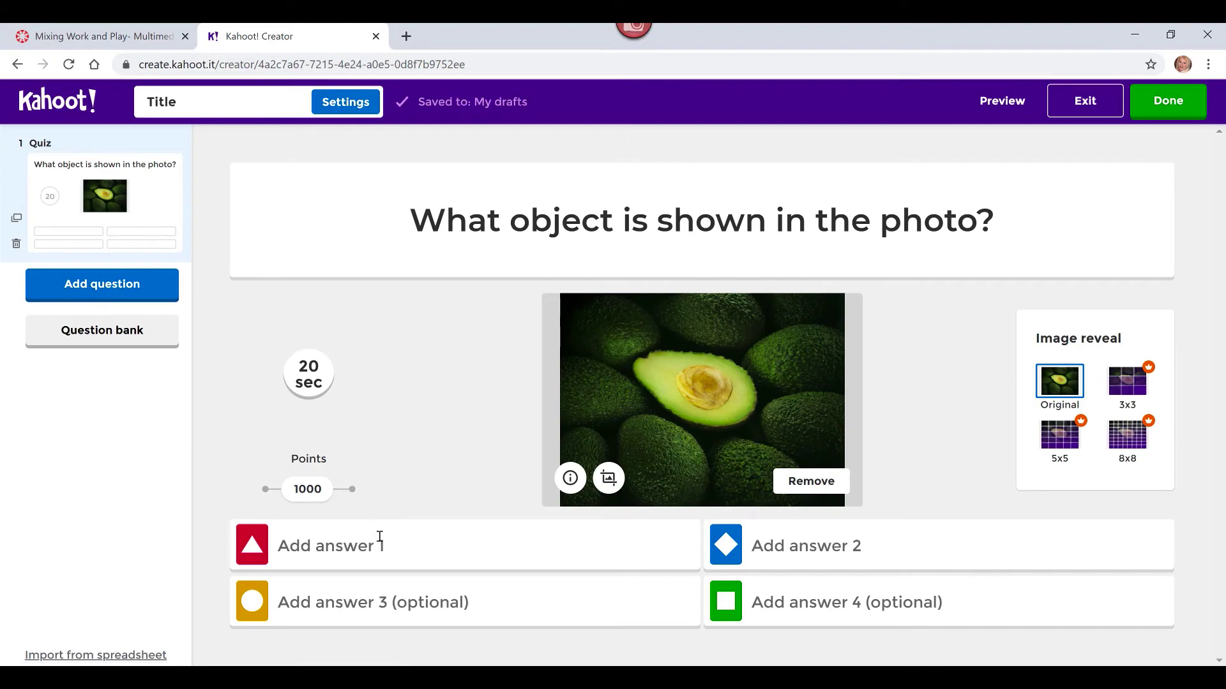
Enter "Avocado" as answer 1 and "Carrot" as answer 3.
left_click(472, 543)
type("A")
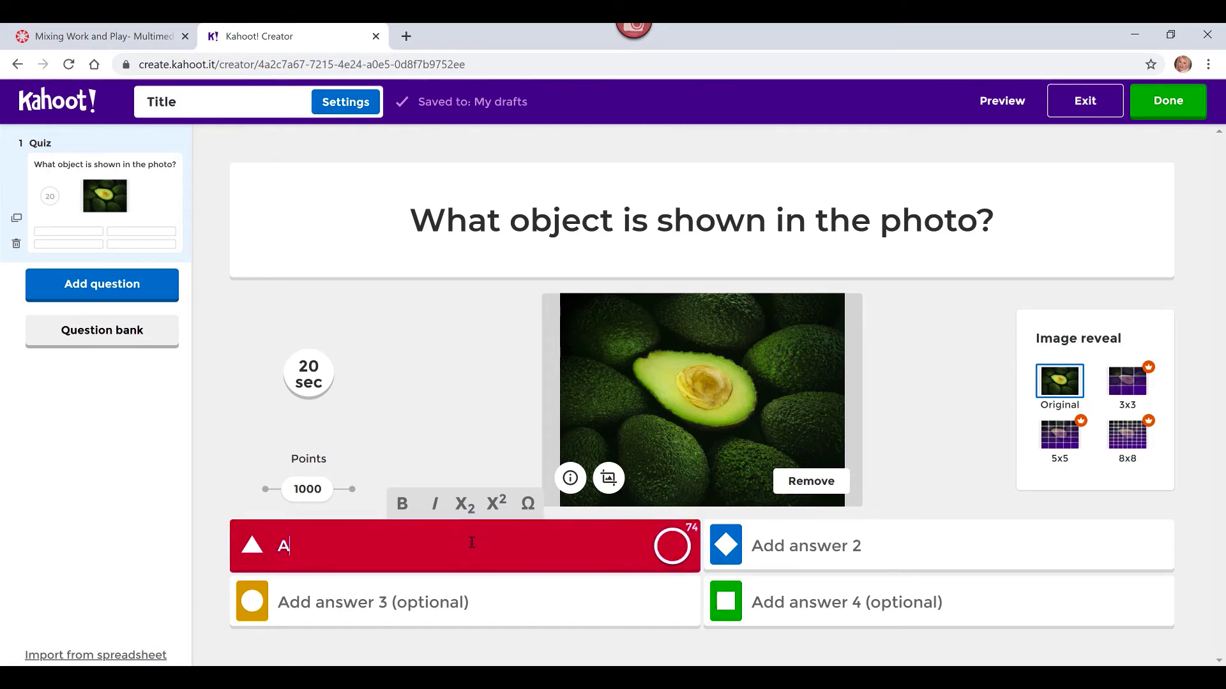
type("vocado")
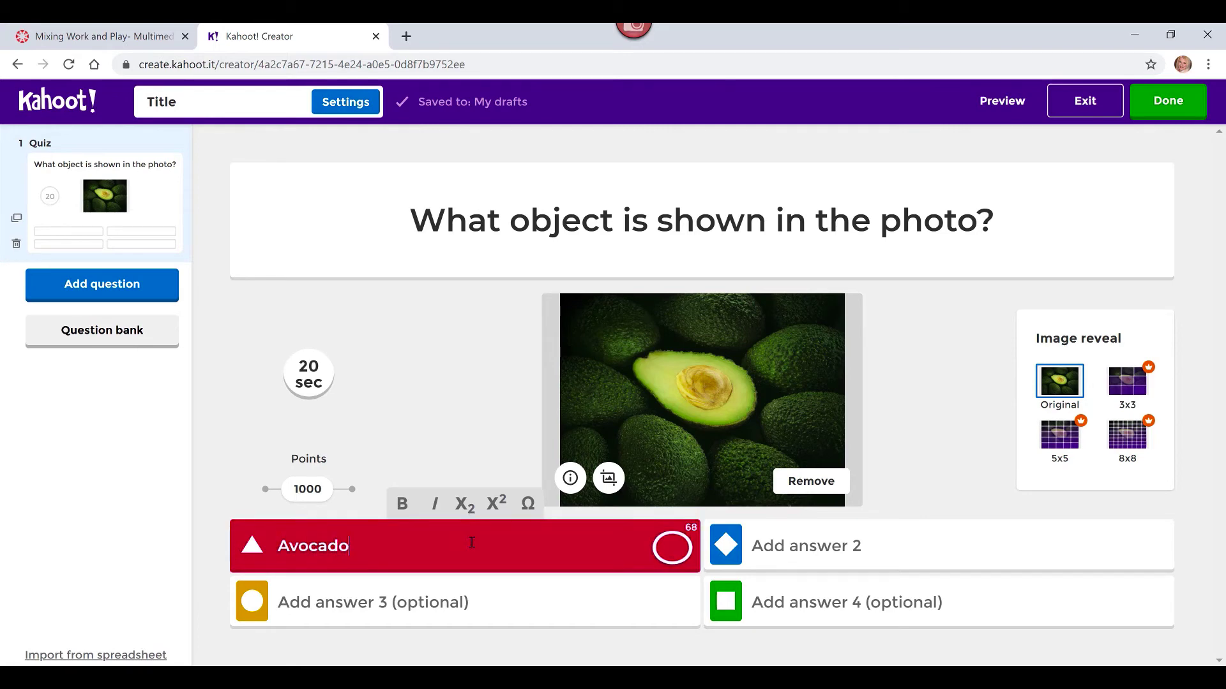
left_click(439, 604)
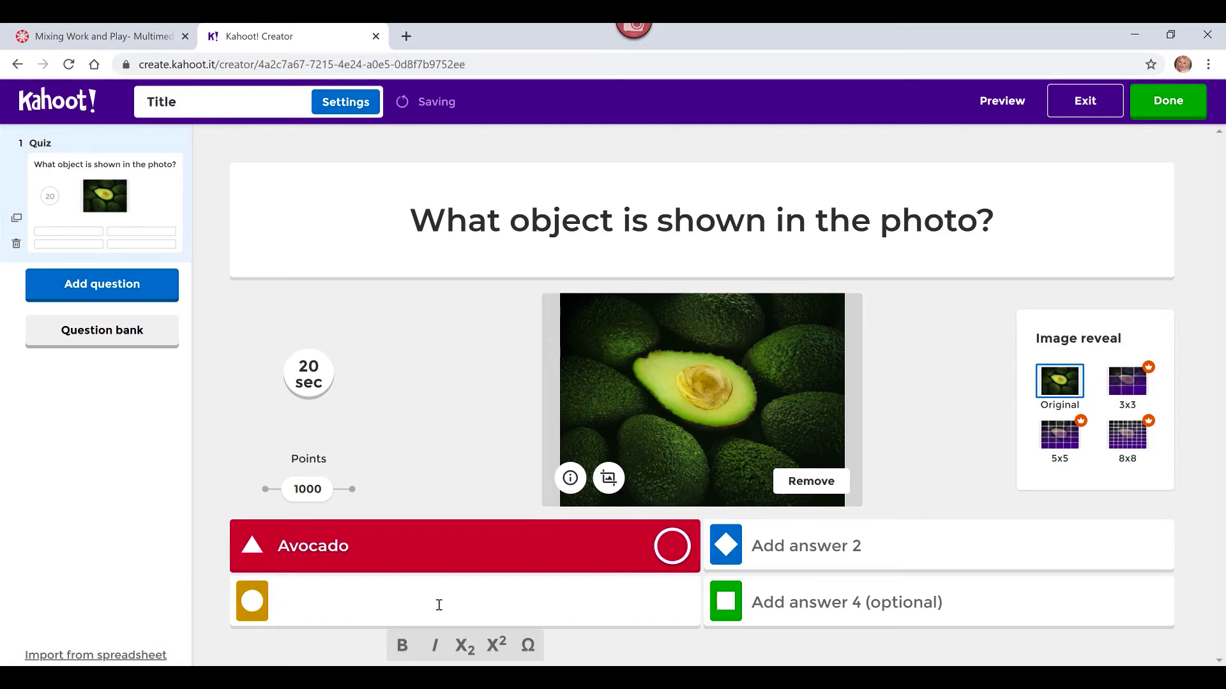
type("Carrot")
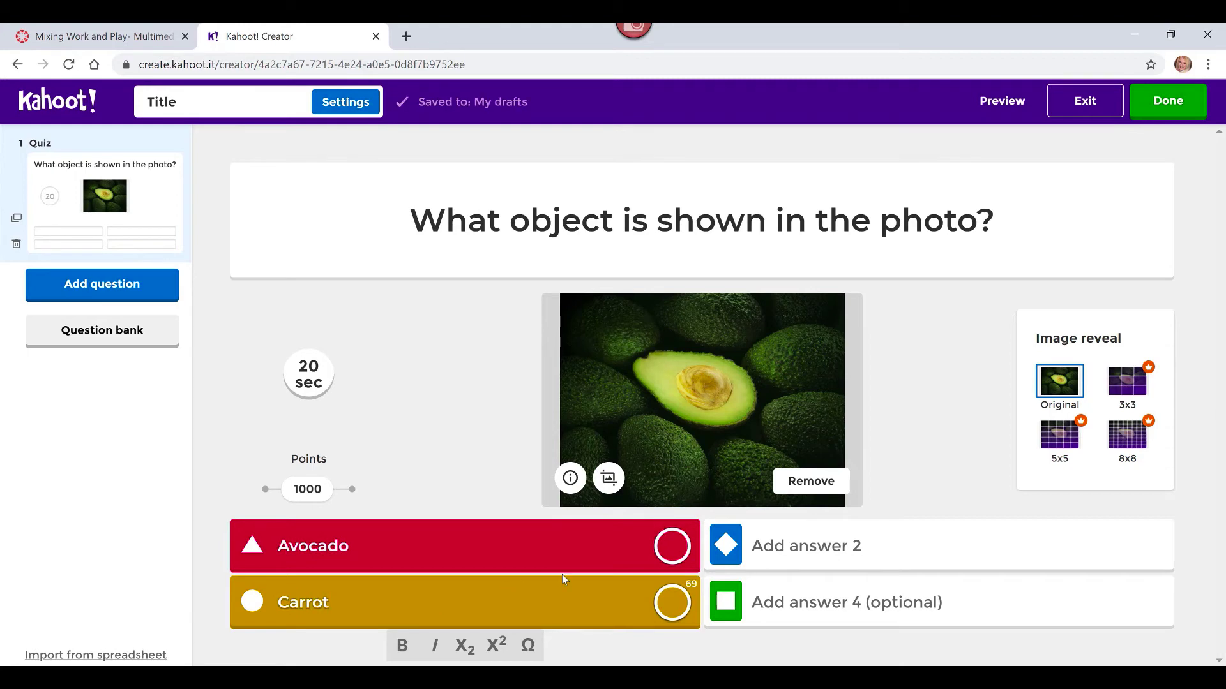
Enter "Celery" as answer 2 and "Tomato" as answer 4.
left_click(804, 547)
type("C")
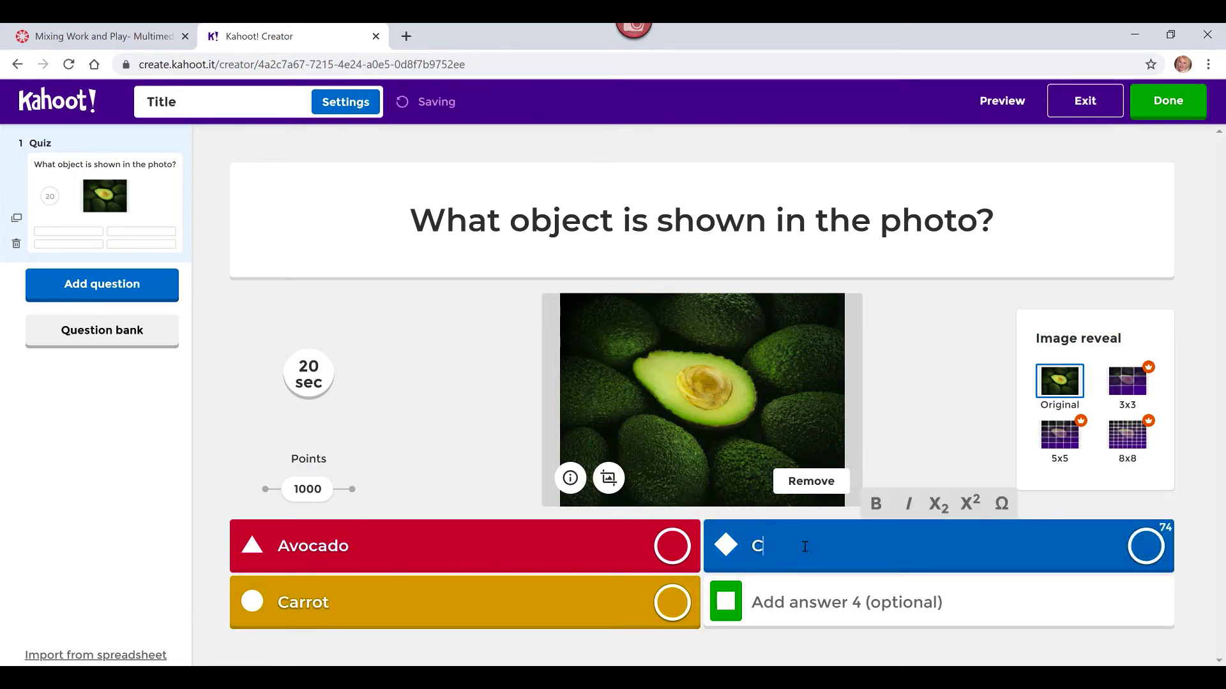
type("l")
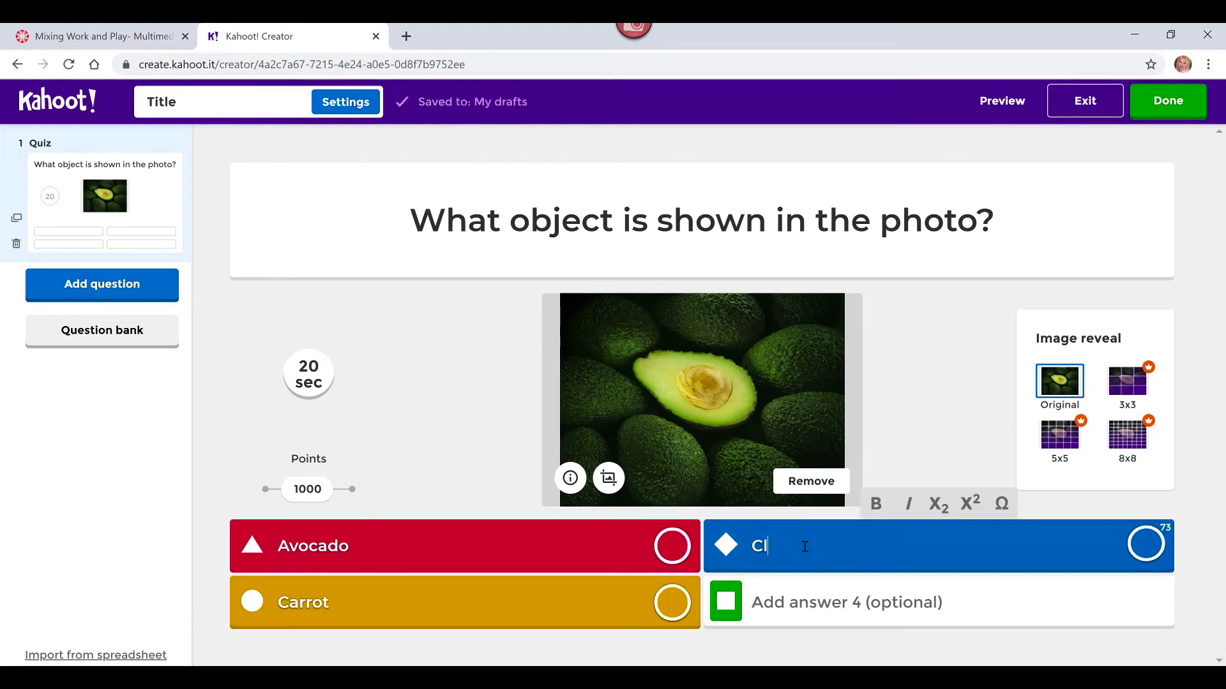
key("BackSpace")
type("ele")
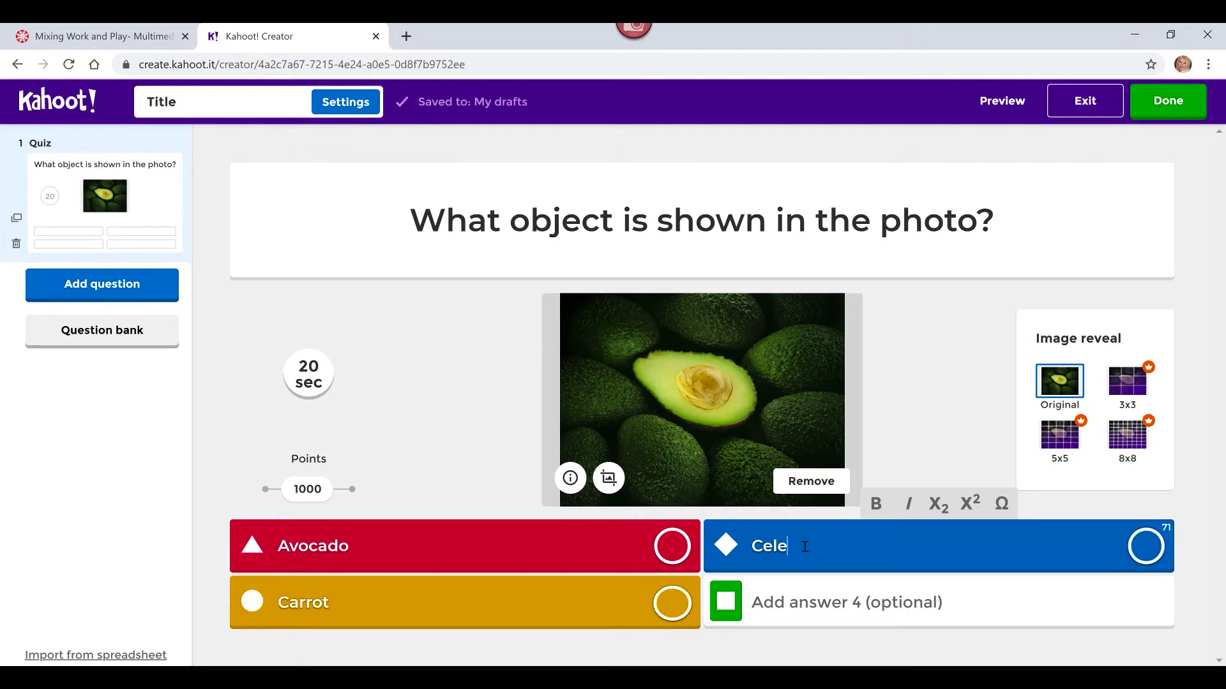
type("ry")
left_click(817, 606)
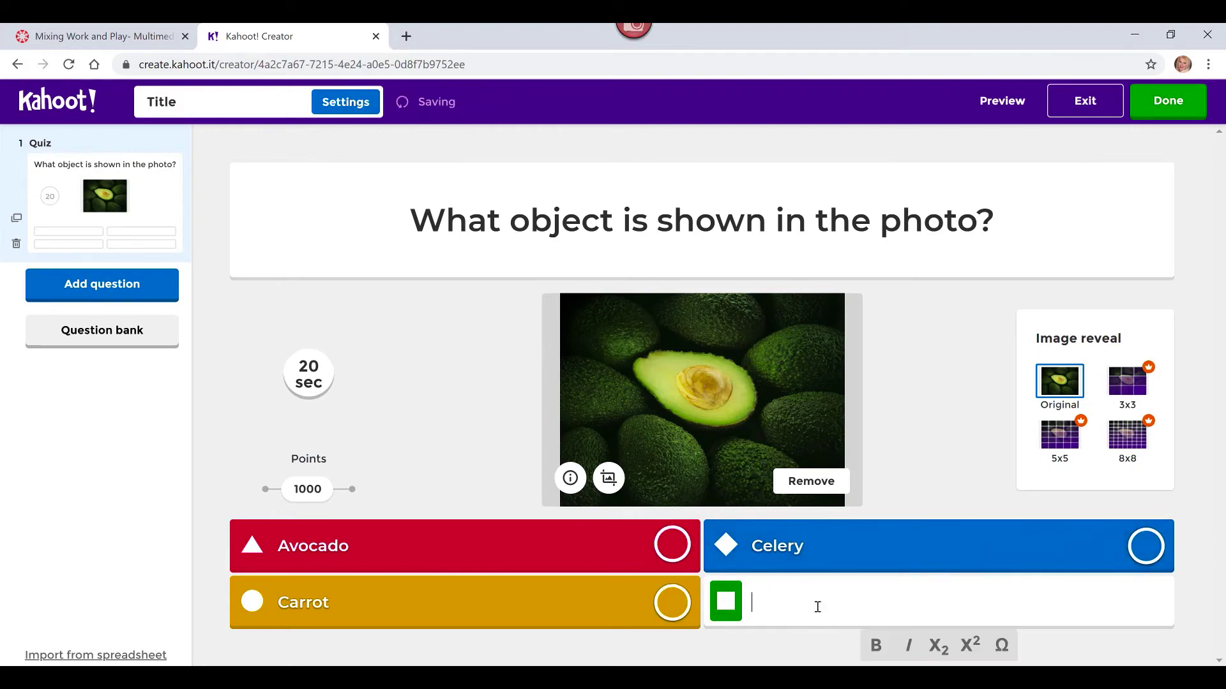
type("Tom")
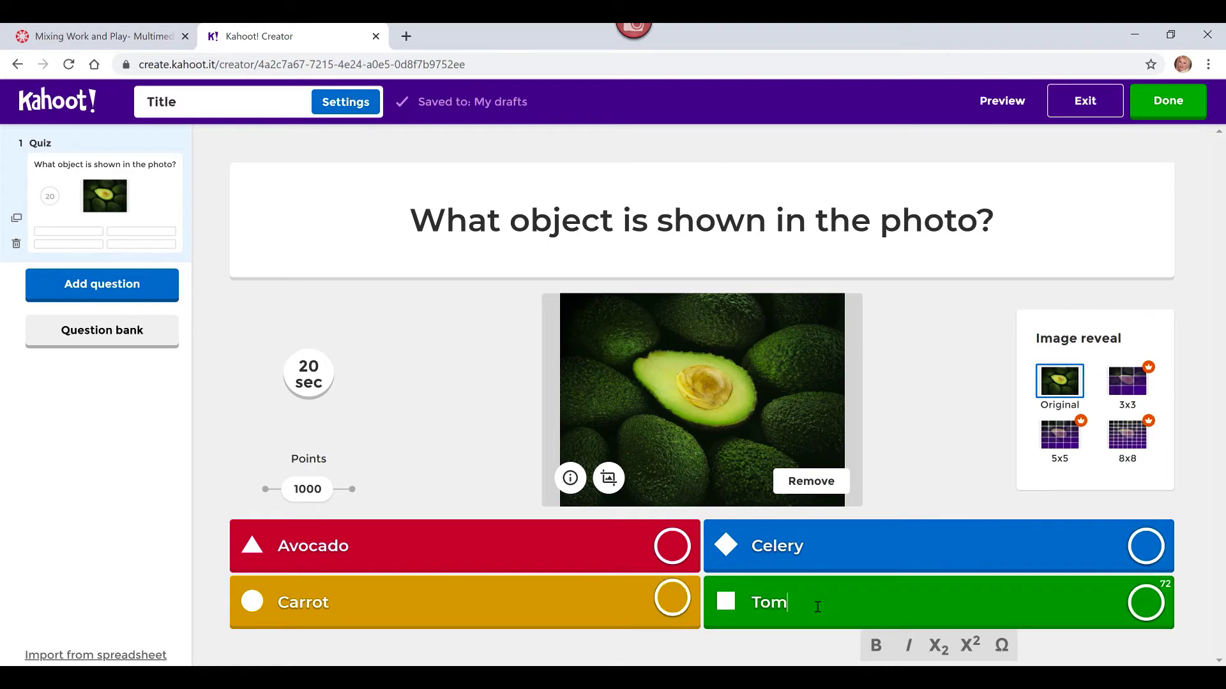
type("ato")
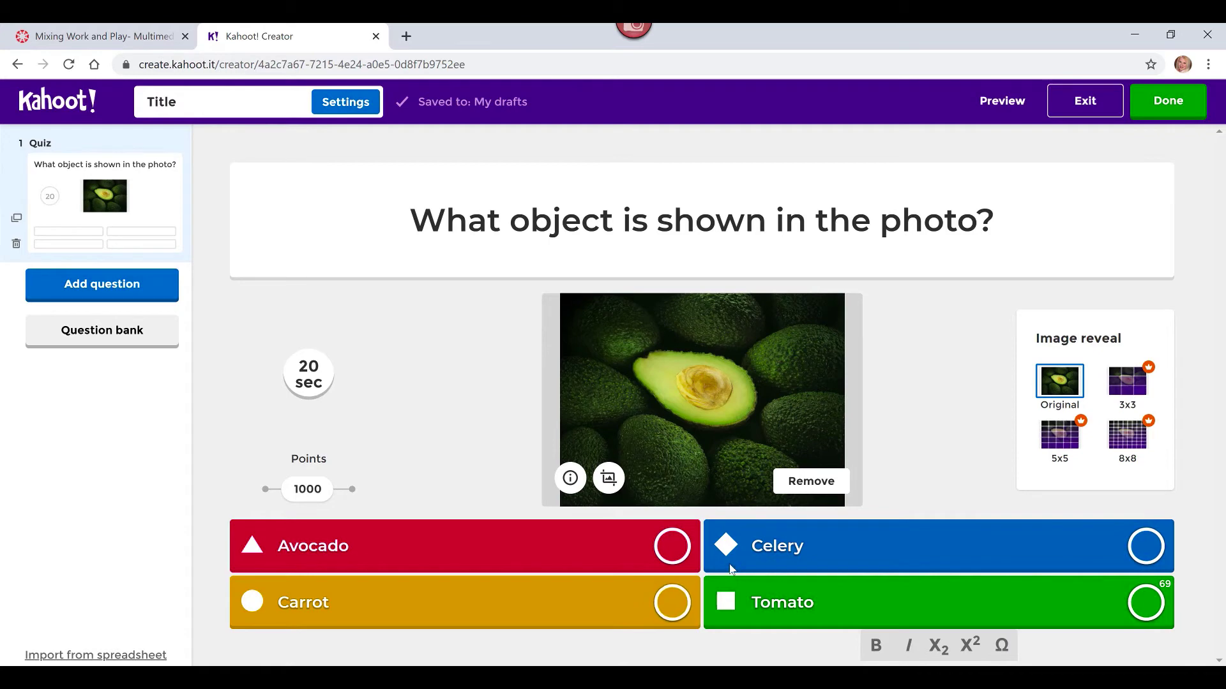
Mark Avocado as the correct answer and finish editing the kahoot.
left_click(678, 555)
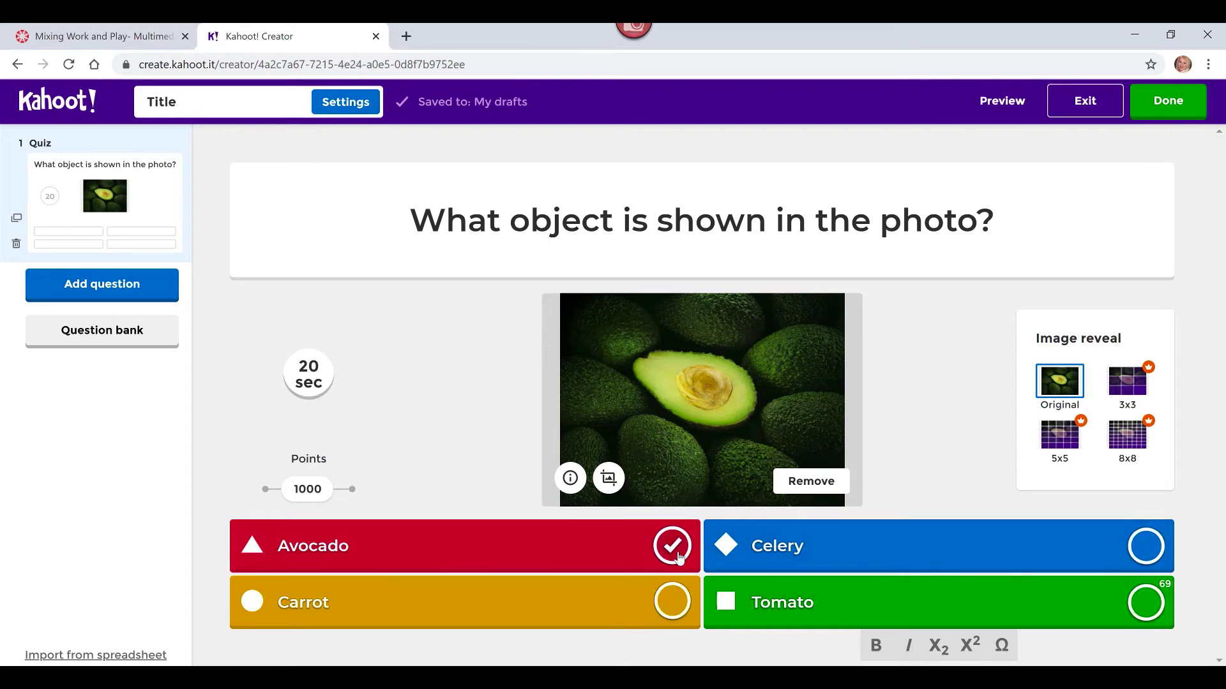
left_click(678, 555)
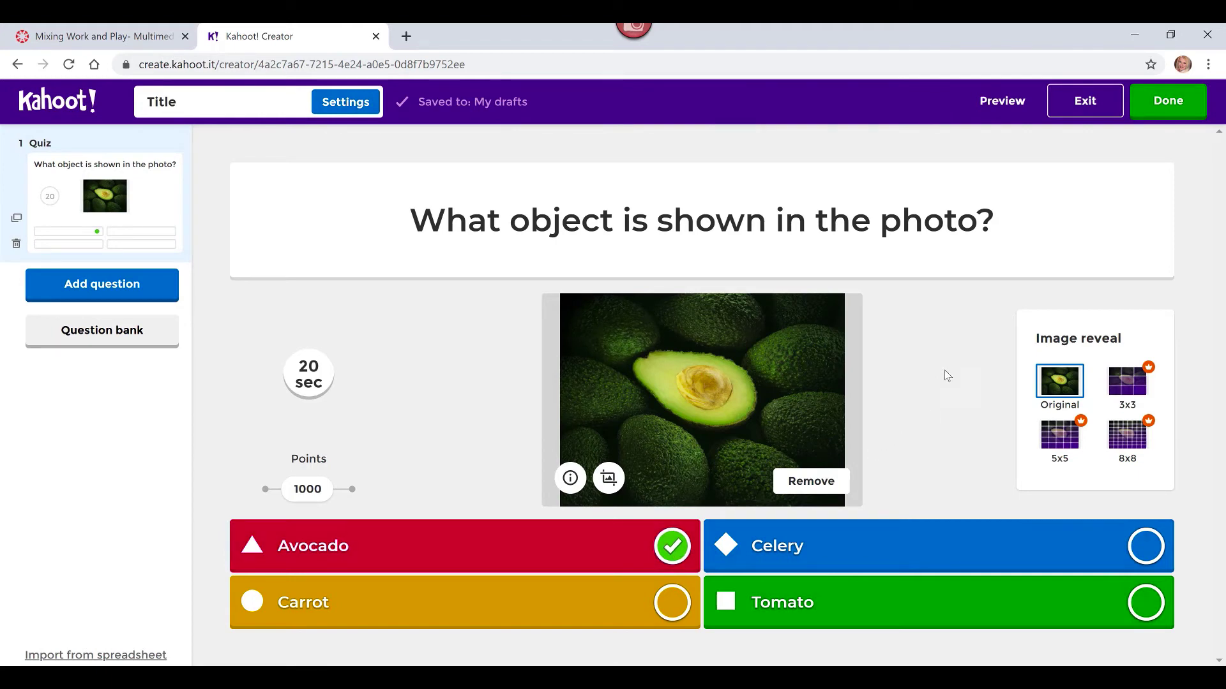
left_click(1154, 113)
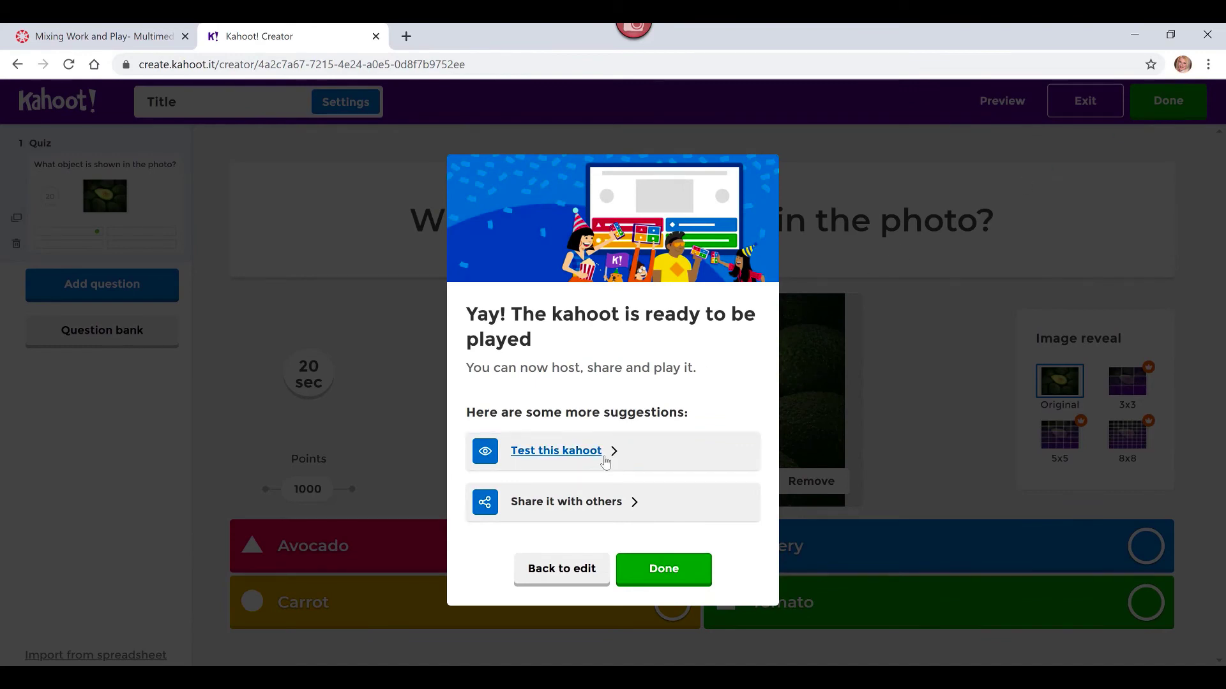
Test the kahoot in Classic player-versus-player mode and submit the displayed game PIN on the simulated phone.
left_click(604, 461)
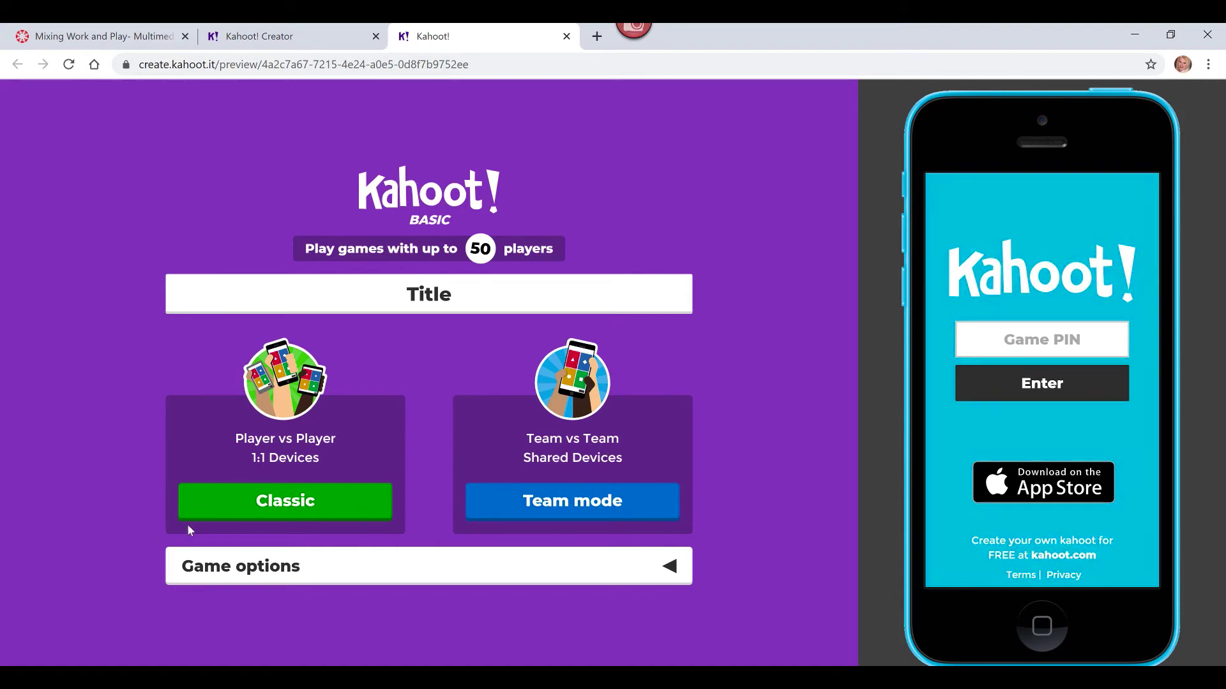
left_click(218, 518)
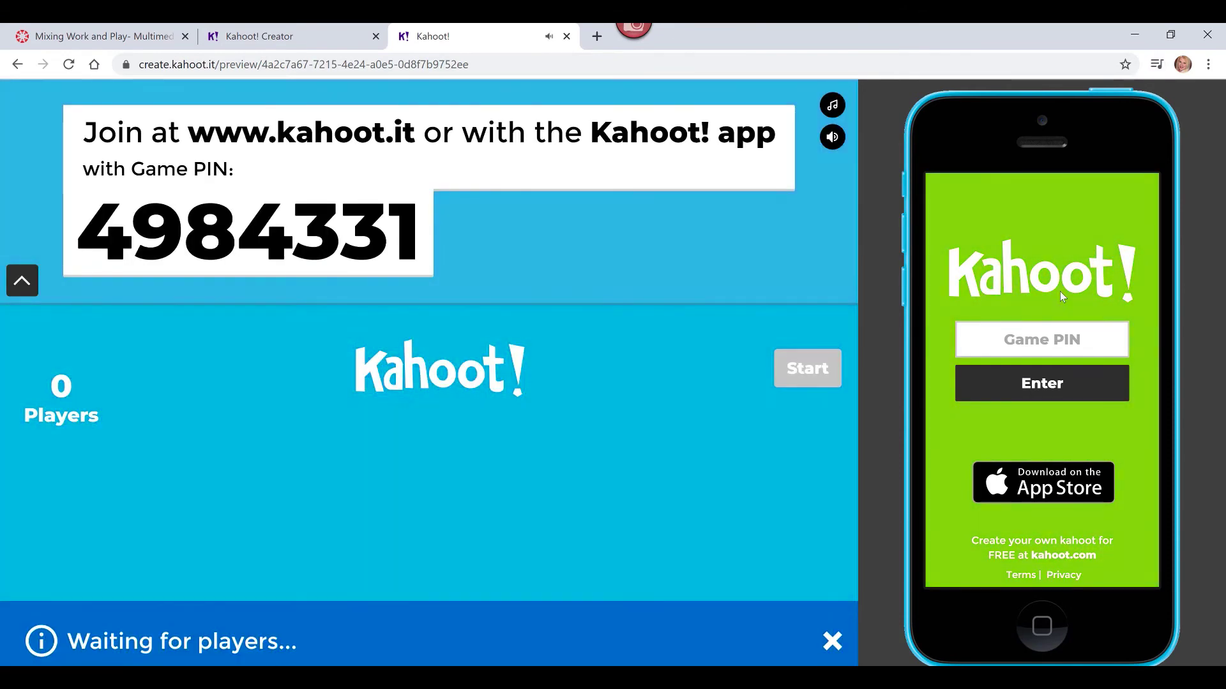
left_click(1032, 334)
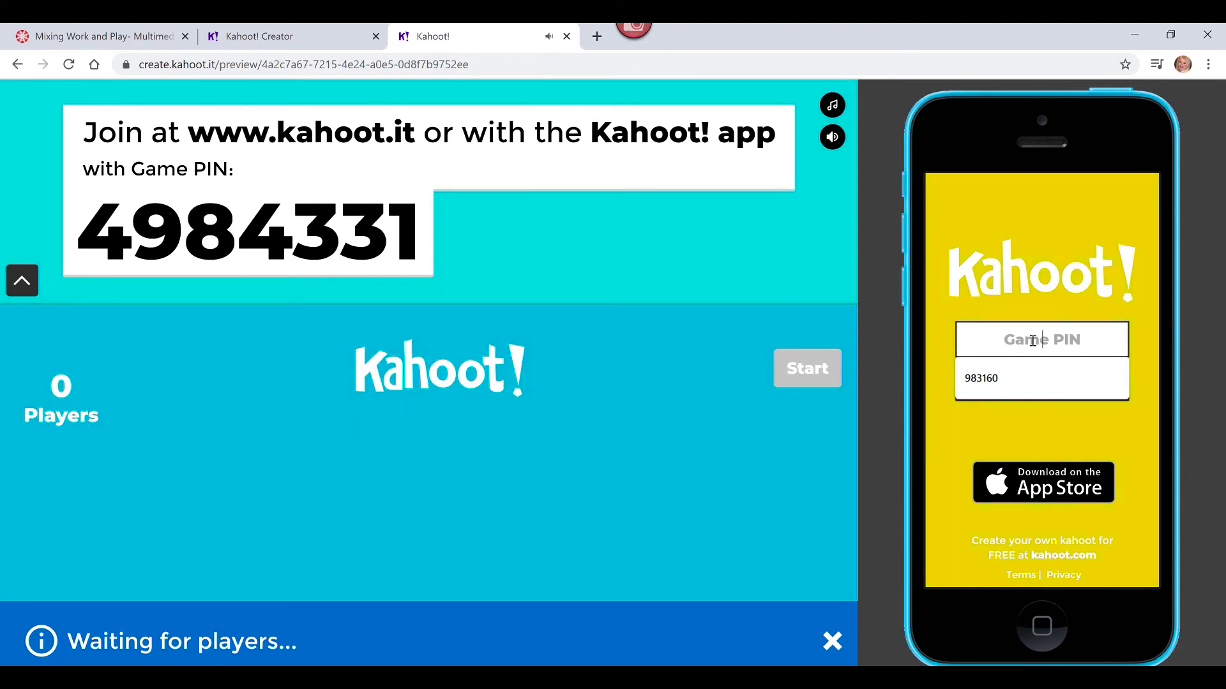
type("498")
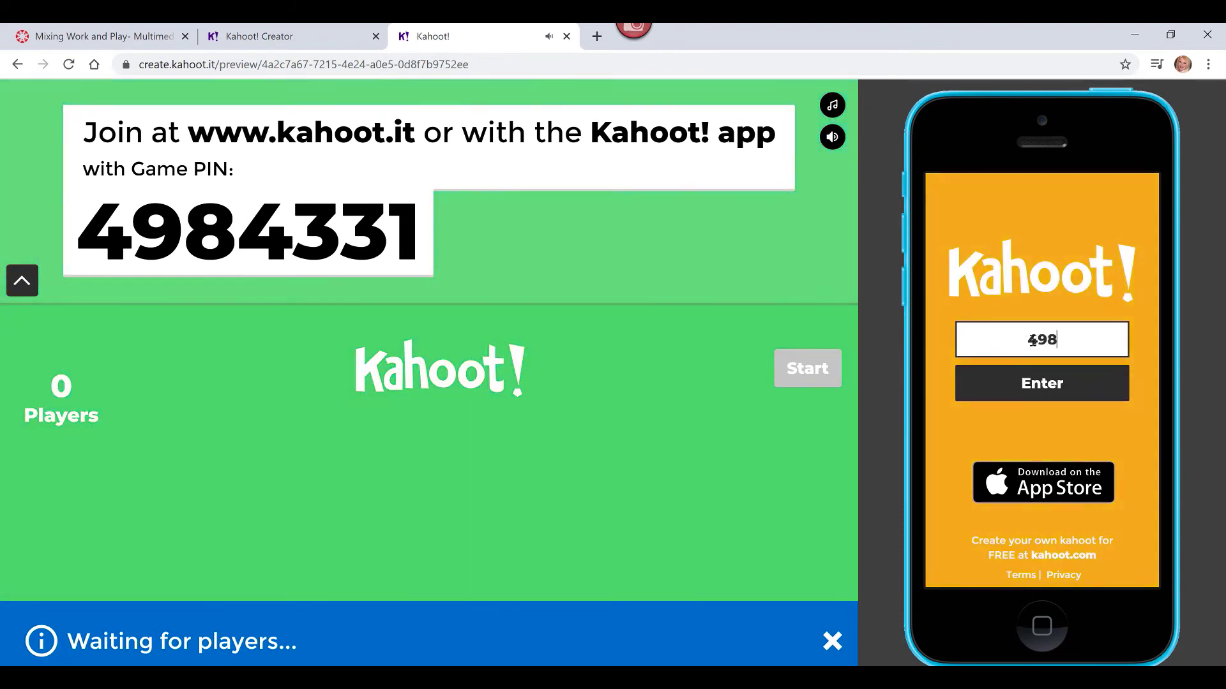
type("4331")
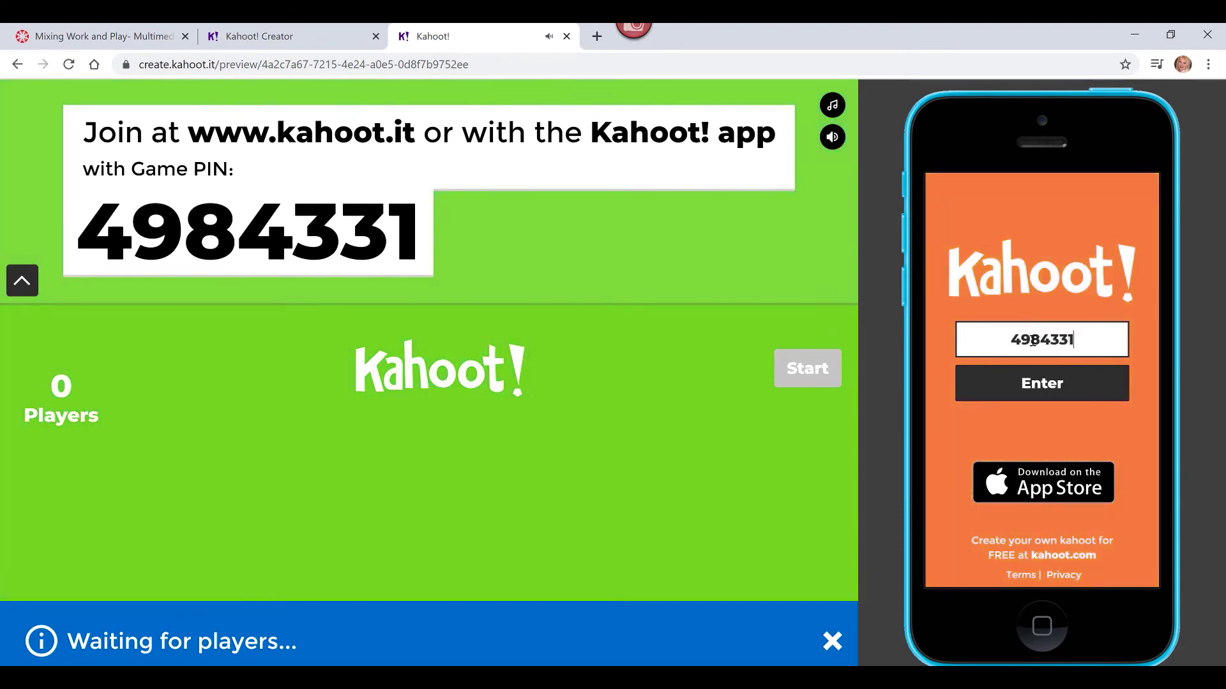
left_click(1085, 391)
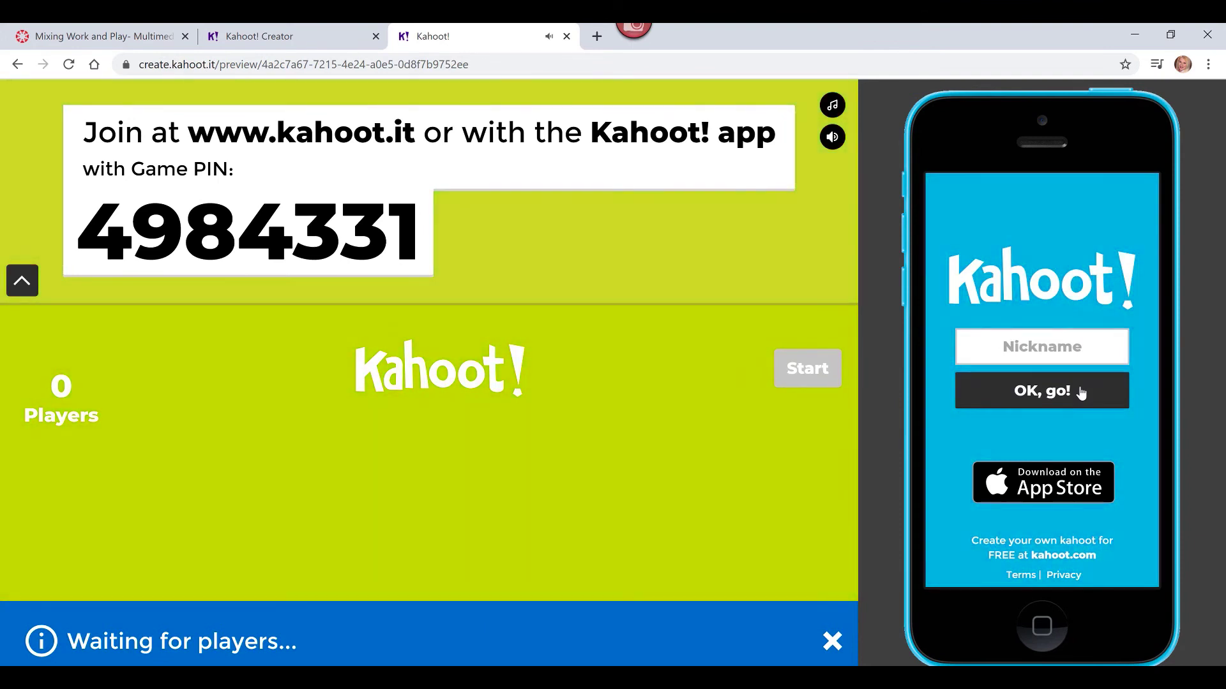
Enter a player nickname on the simulated phone and join the preview game.
left_click(1068, 357)
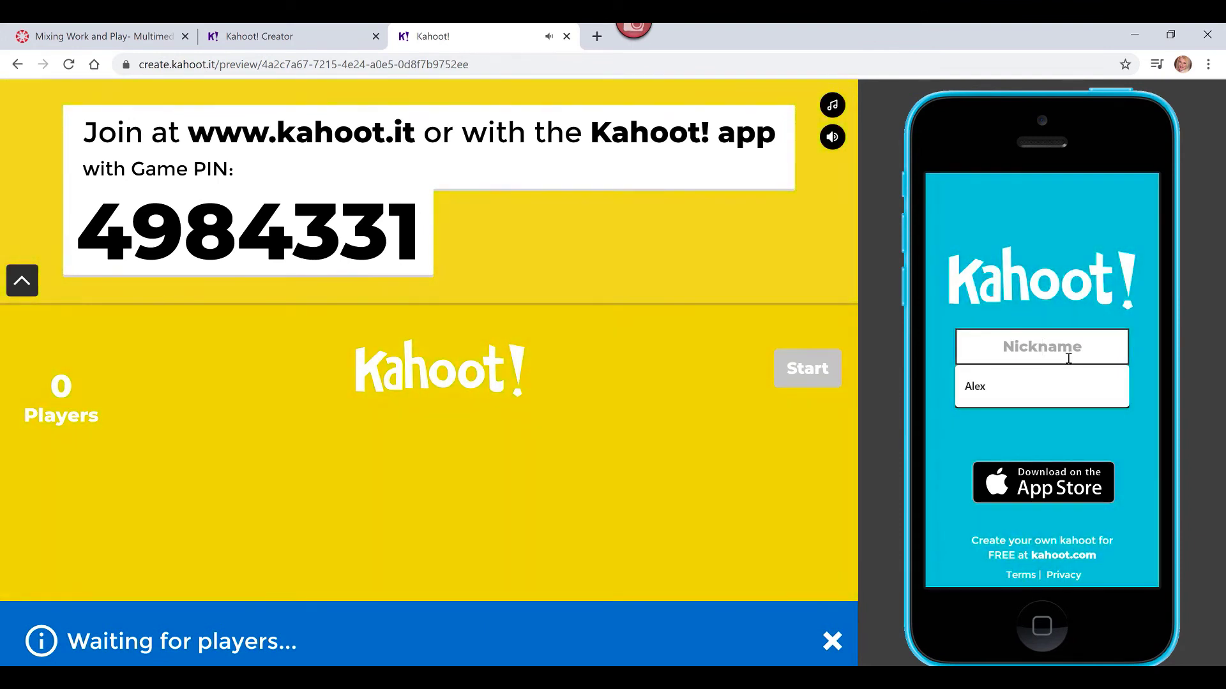
type("Alex")
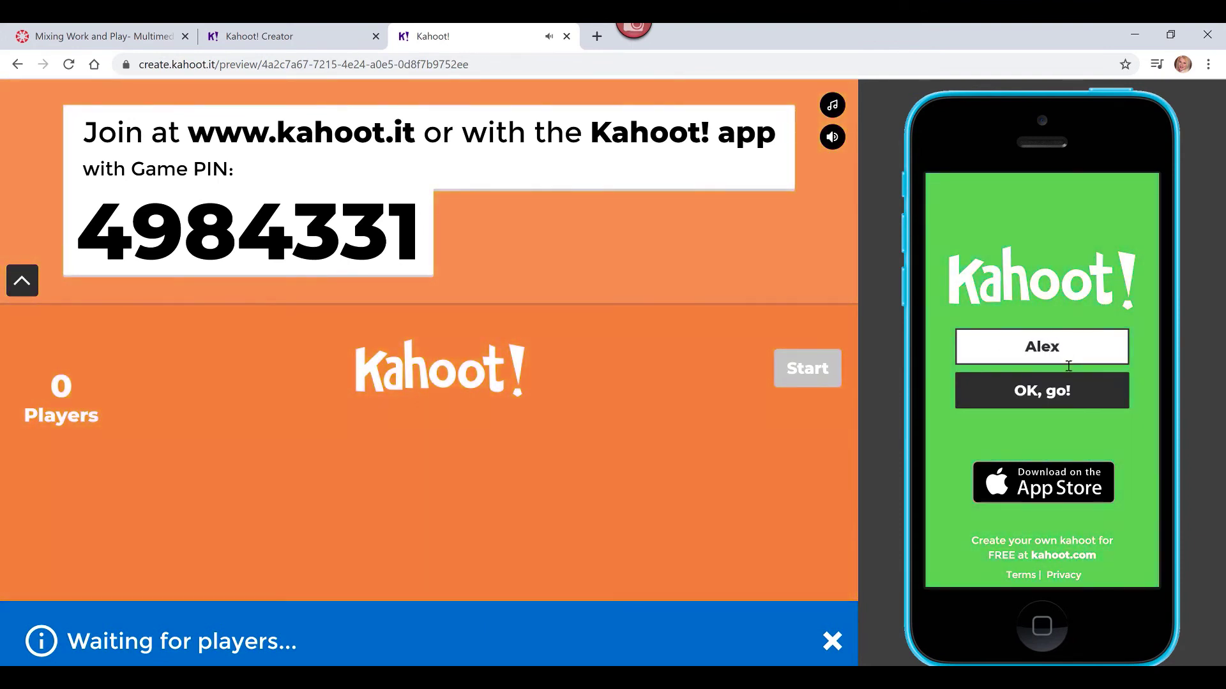
left_click(1066, 392)
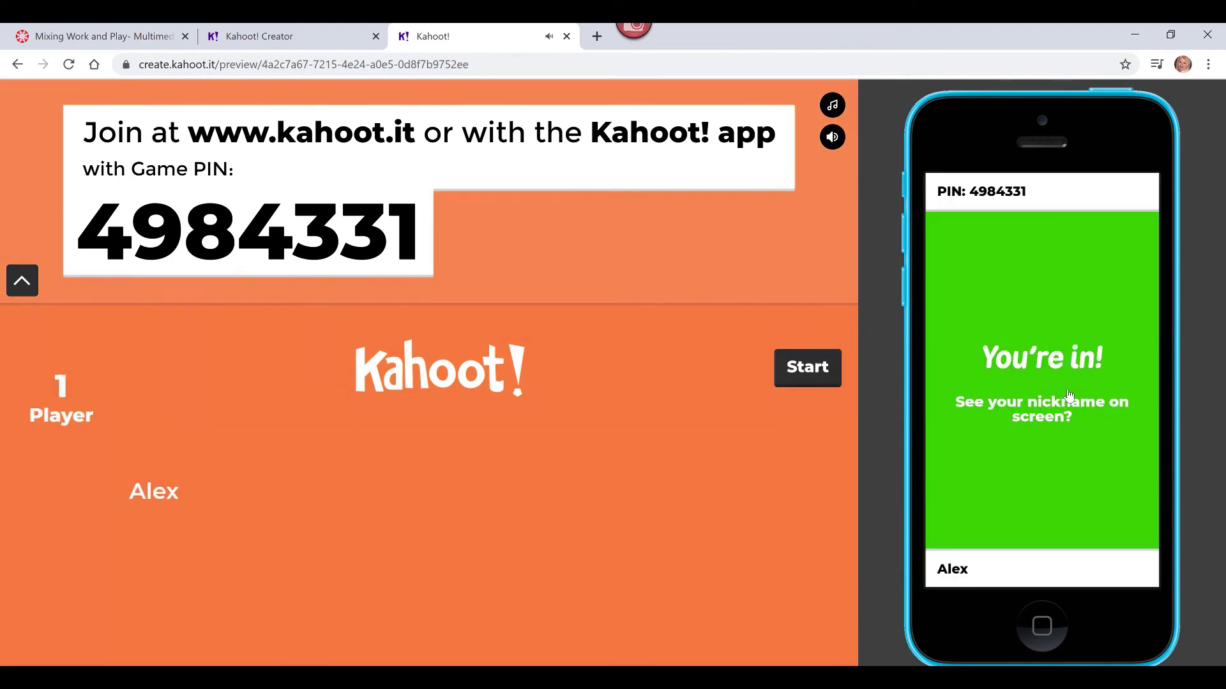
Play the preview quiz through to the game-over screen, answering Avocado on the simulated phone.
left_click(800, 378)
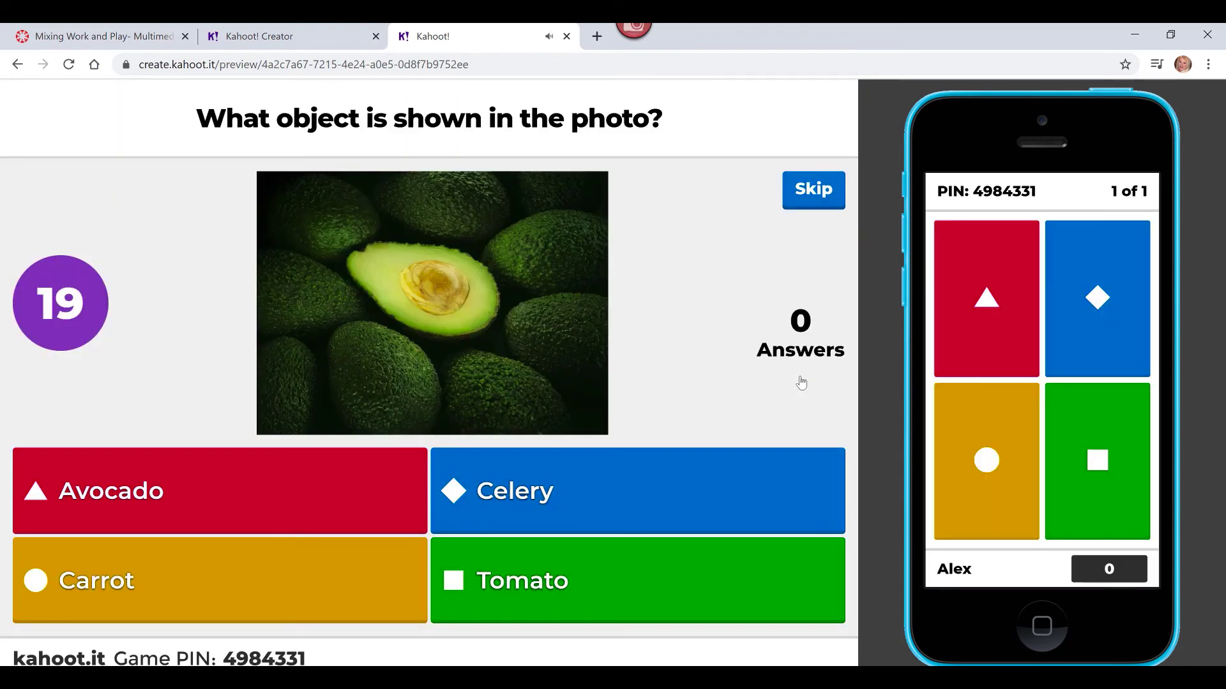
left_click(976, 304)
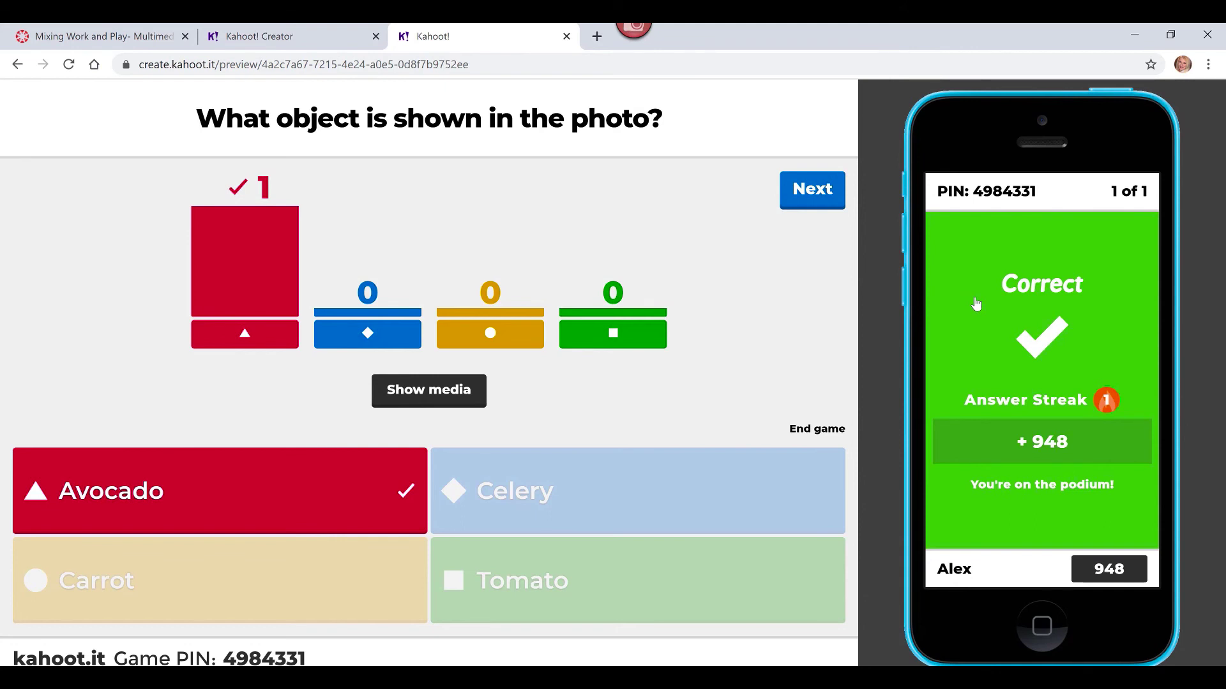
left_click(815, 203)
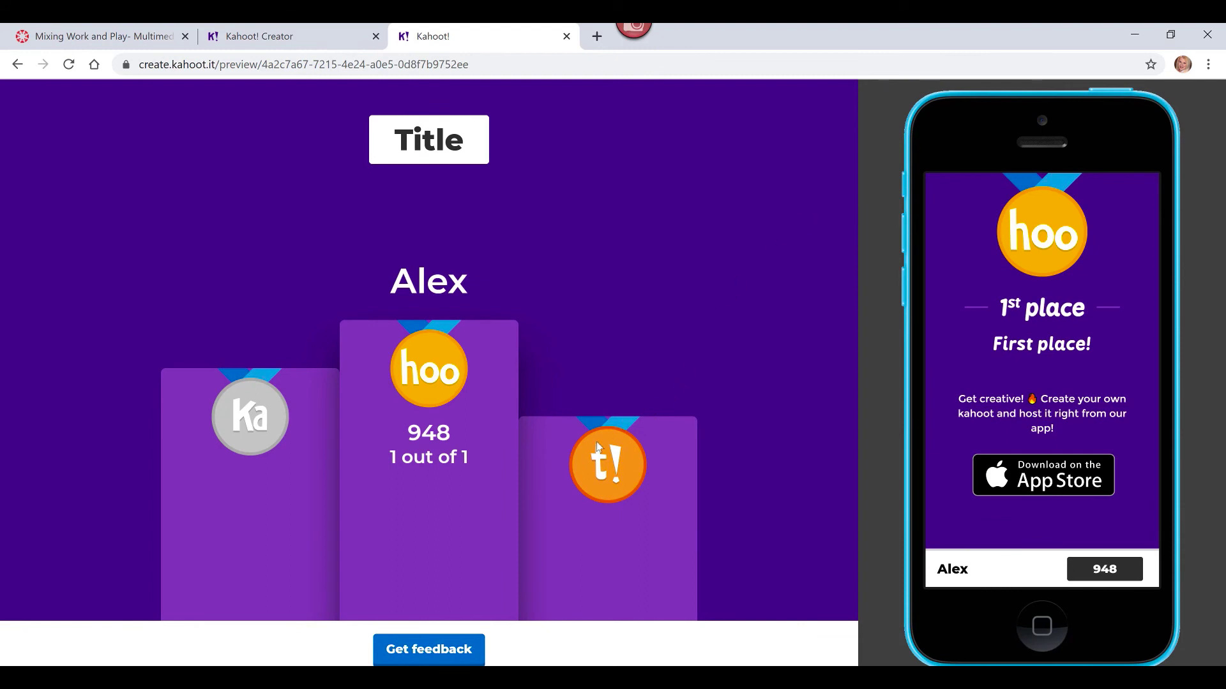
left_click(427, 655)
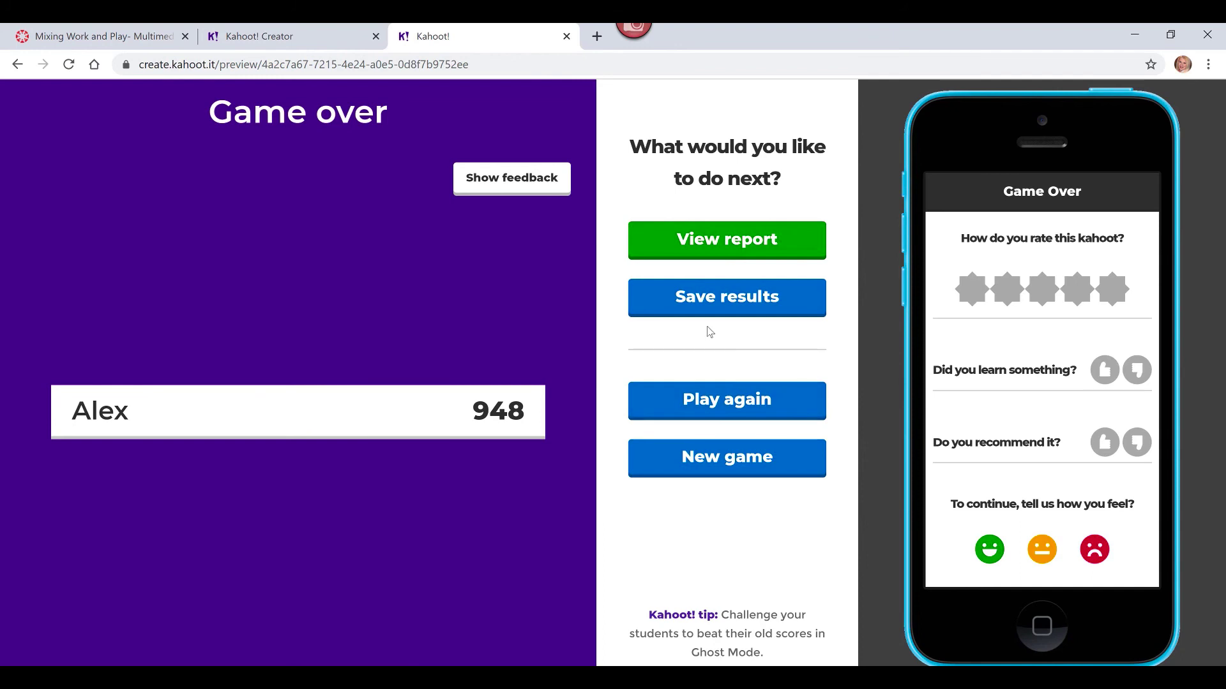
Check the options for saving the game results, close them, and open the game's report.
left_click(709, 305)
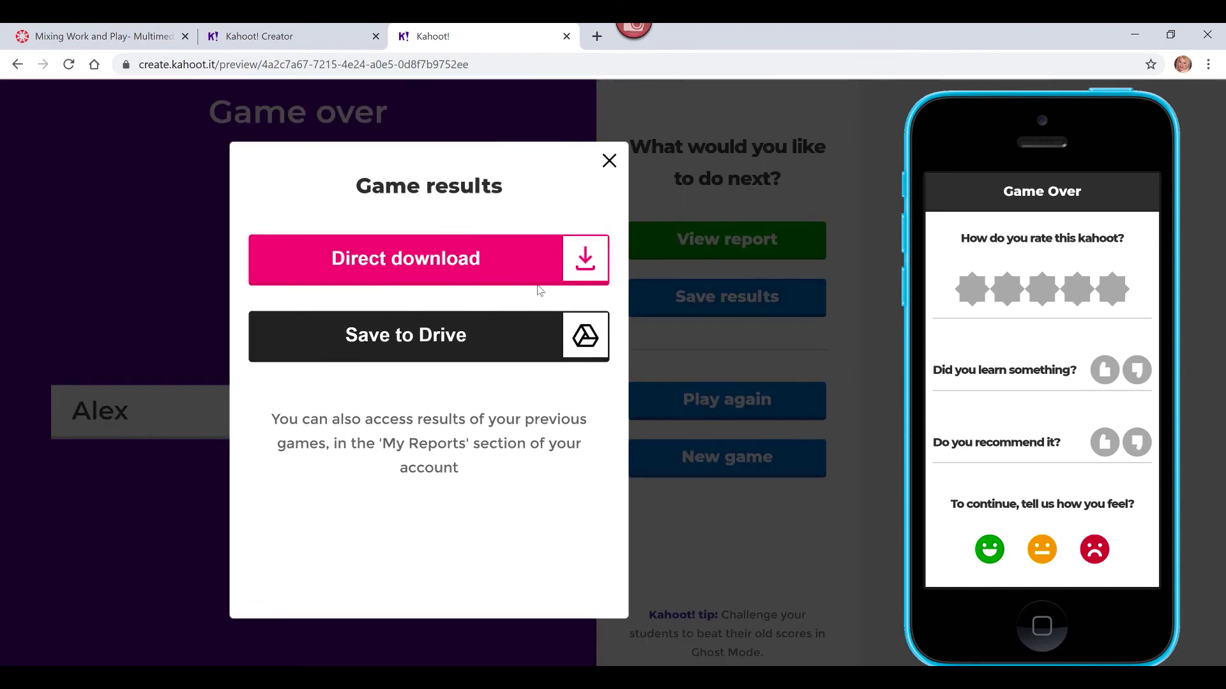
left_click(609, 160)
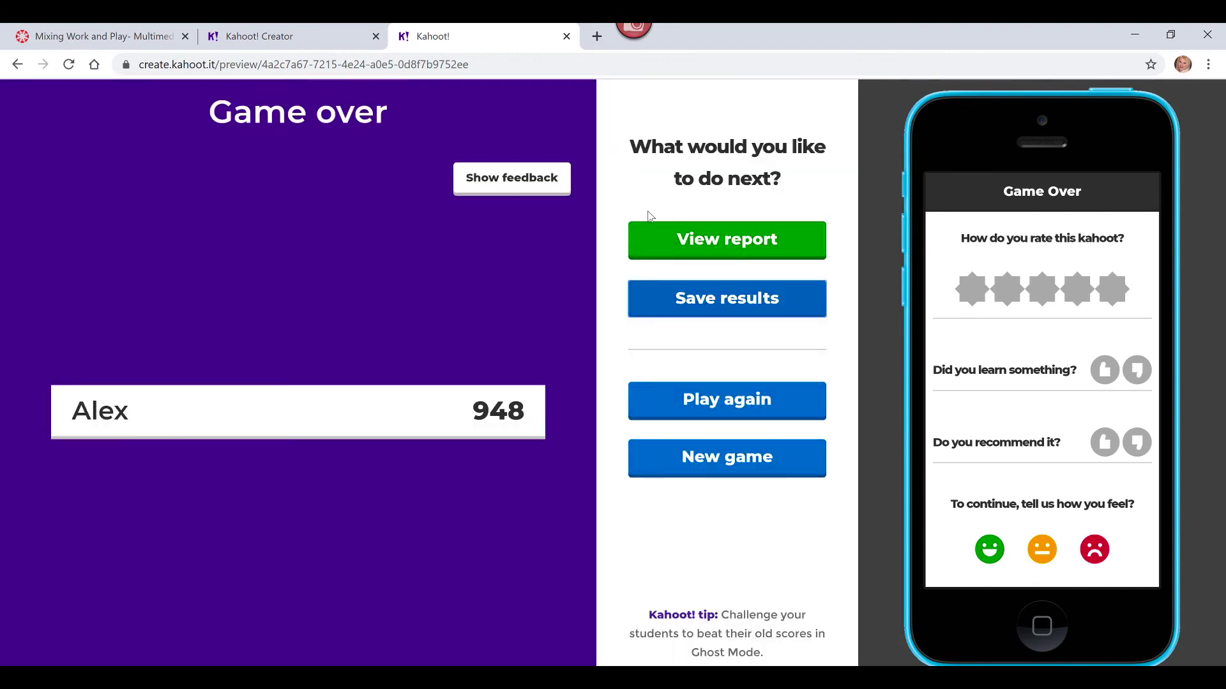
left_click(664, 245)
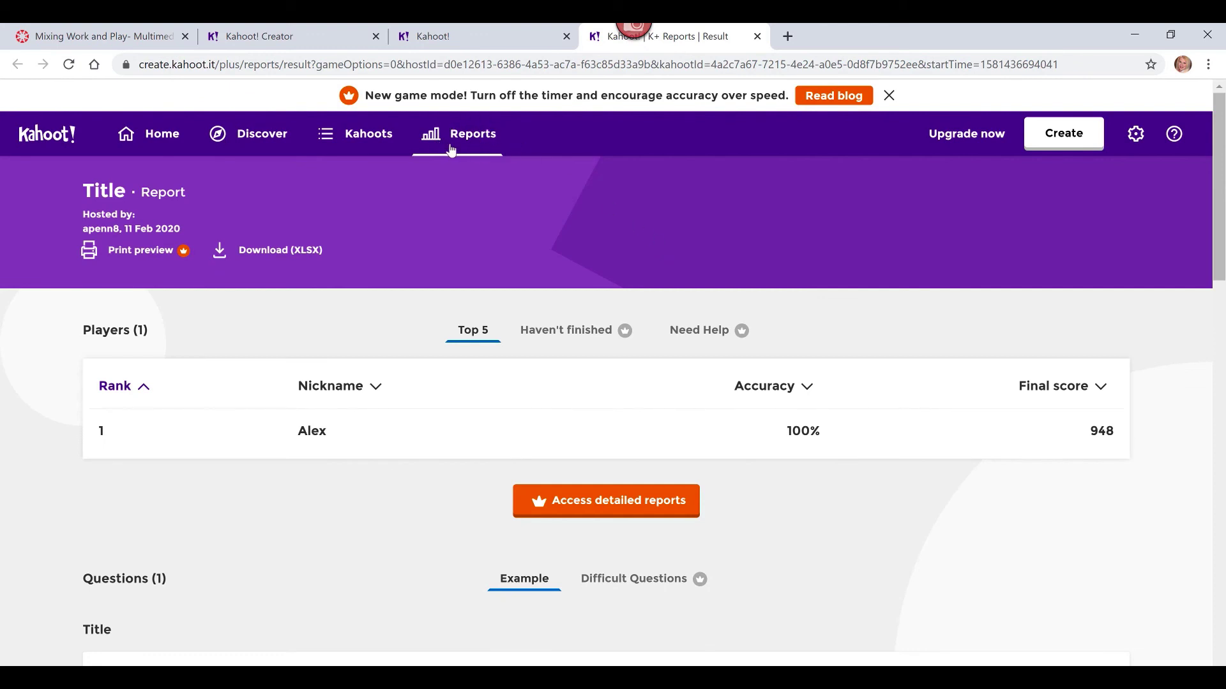
Review the available actions for the "Title" game in the list of reports and return to the home page.
left_click(470, 152)
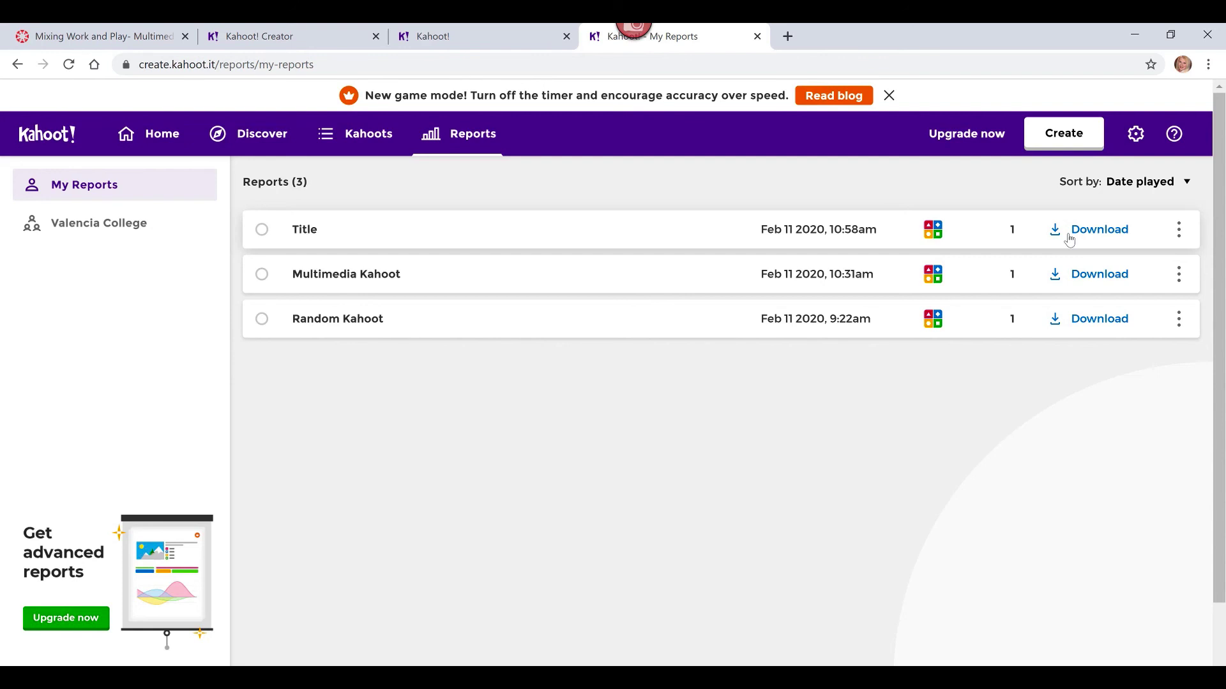
left_click(1180, 231)
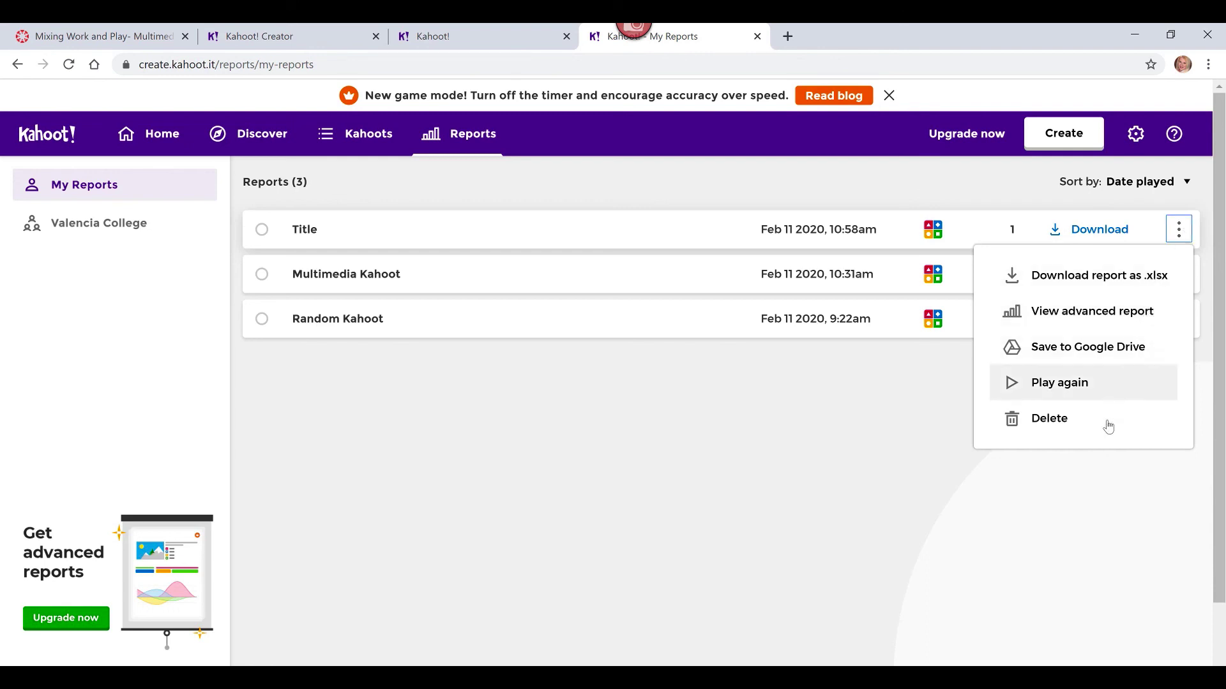
left_click(623, 472)
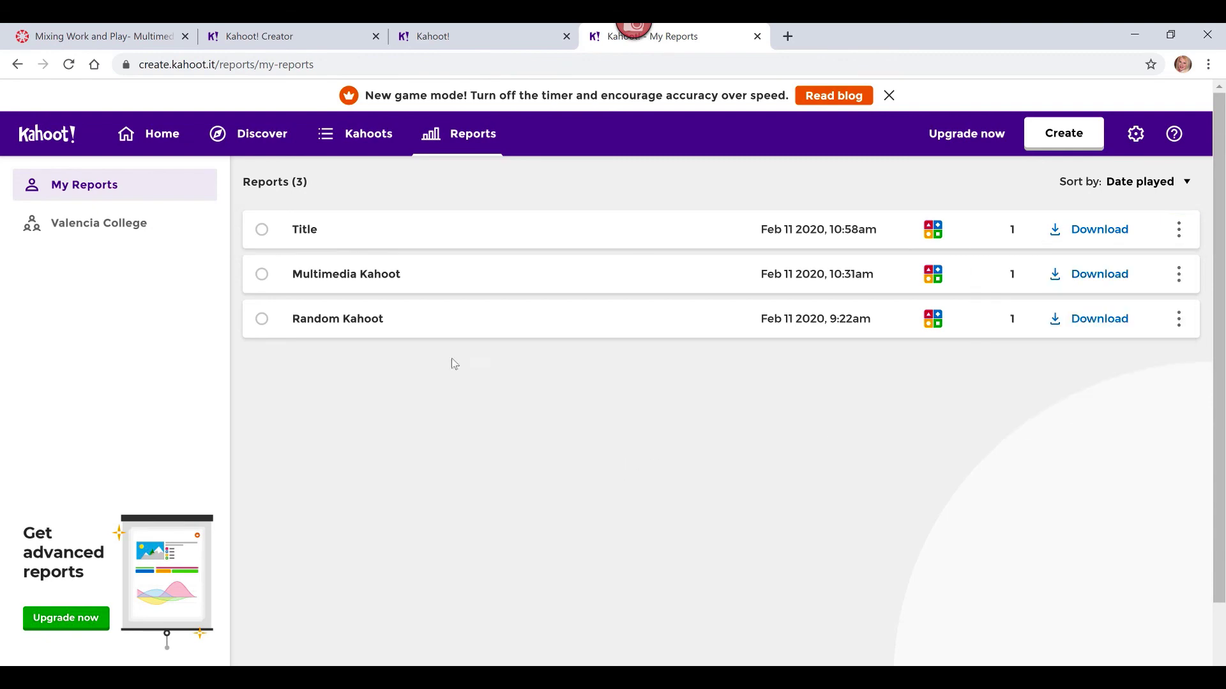
left_click(142, 143)
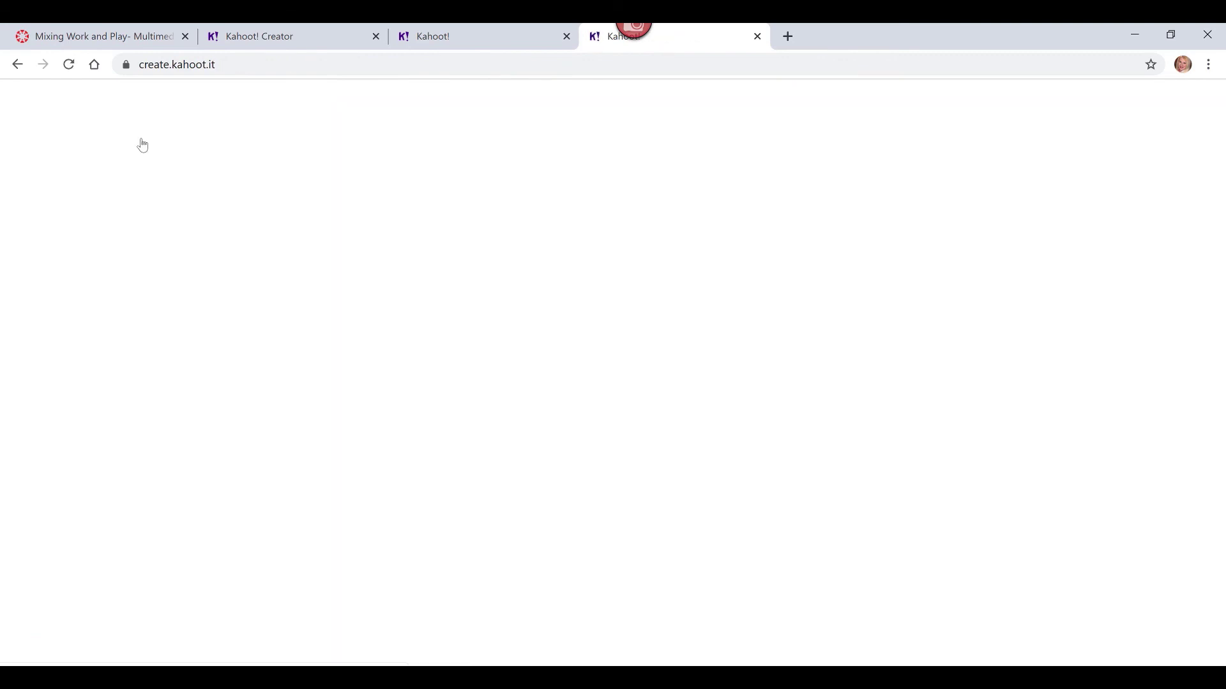